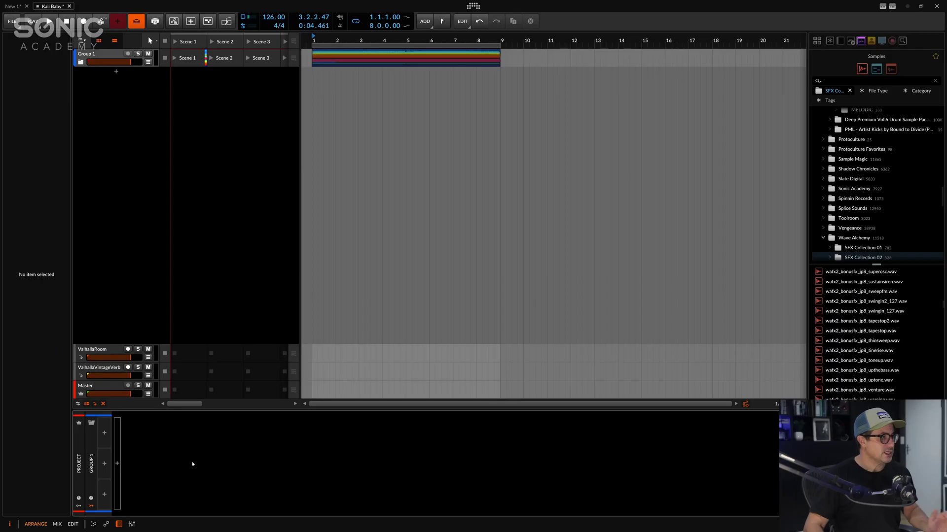
Add a Steps modulator to Group 1 and expand its step editor.
left_click(104, 434)
type("sep")
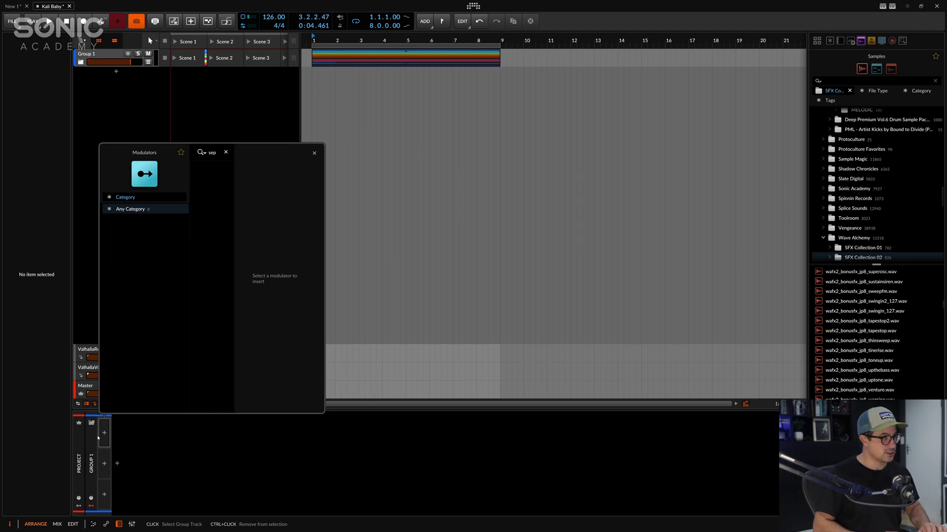
key("BackSpace")
key("BackSpace")
type("te")
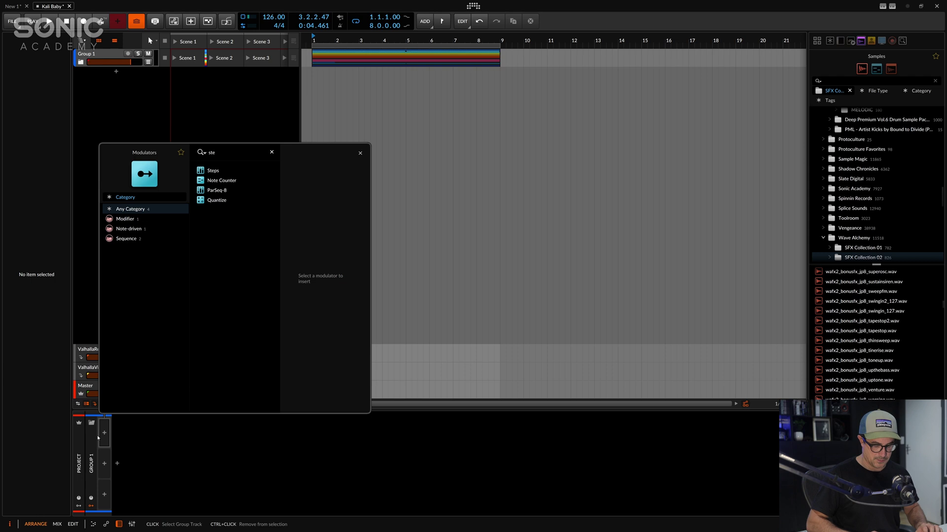
key("Return")
left_click(107, 445)
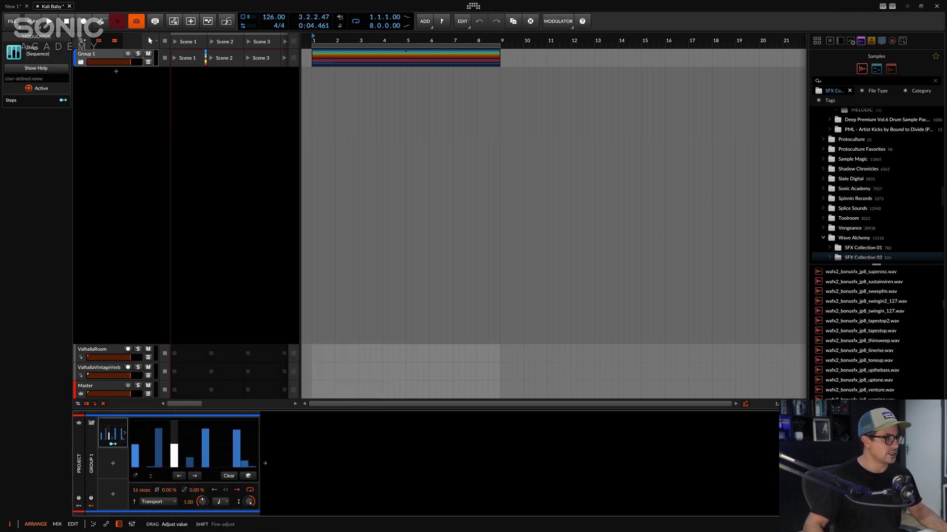
Give the Steps modulator 64 steps drawn as a rising ramp and set its phase modulation to -81.1 %.
mouse_move(141, 490)
left_mouse_down()
mouse_move(133, 470)
mouse_move(195, 466)
mouse_move(267, 435)
left_mouse_up()
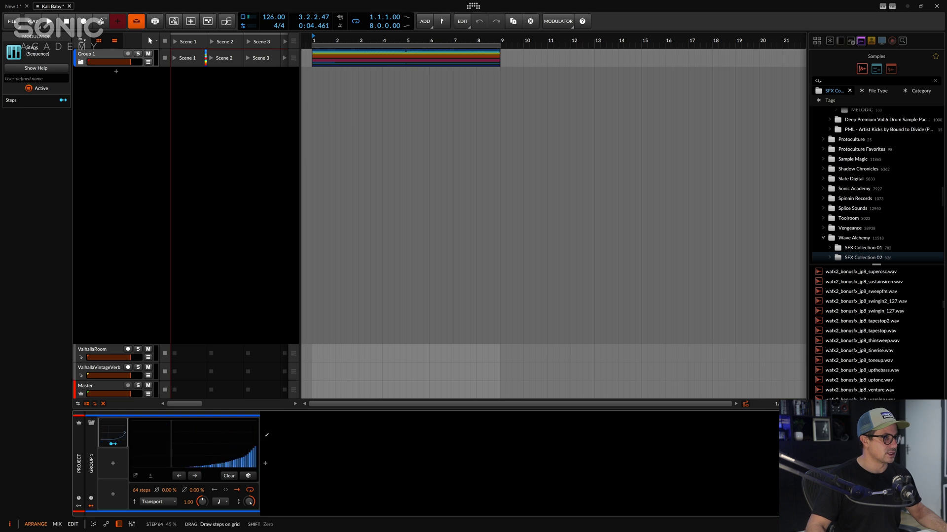
left_click_drag(124, 465, 242, 427)
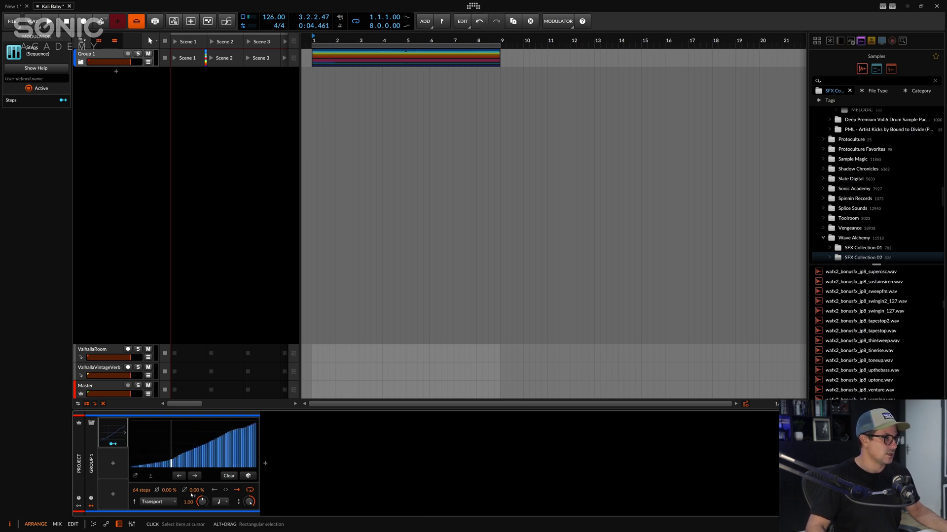
left_click_drag(169, 493, 163, 491)
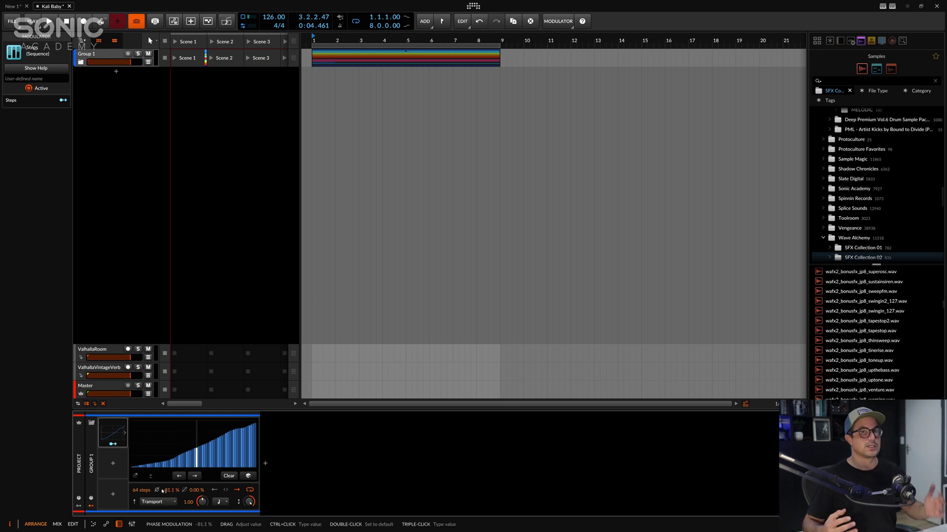
Remove the Steps modulator from Group 1.
left_click(105, 432)
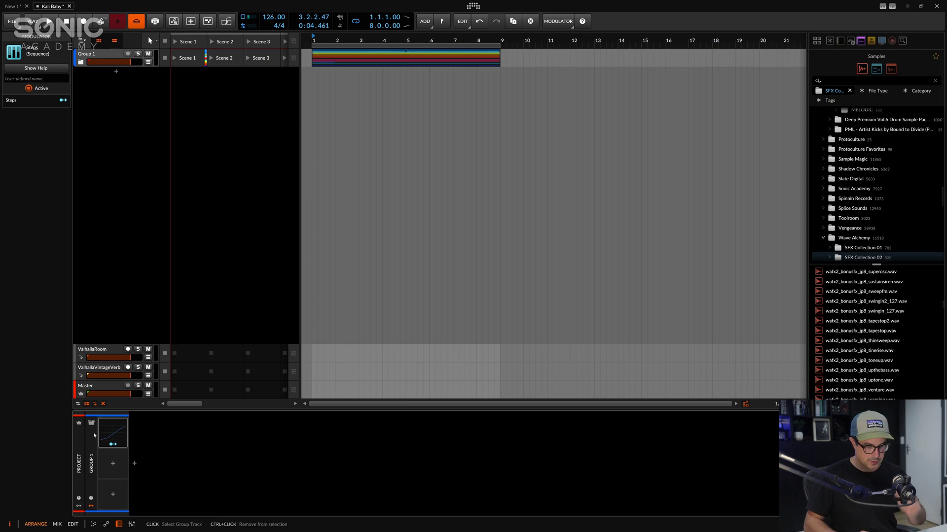
key("Delete")
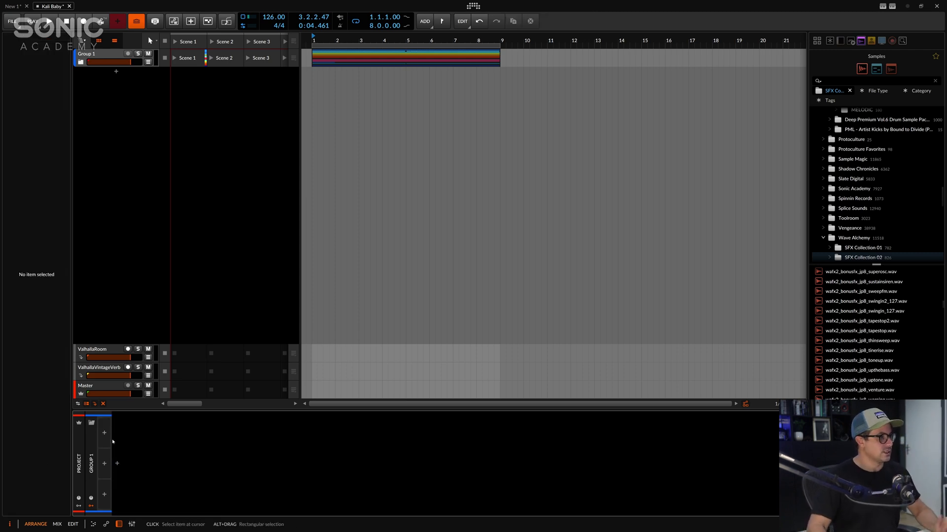
Insert a Filter device on Group 1 and lower its cutoff to the minimum.
left_click(117, 463)
type("filter")
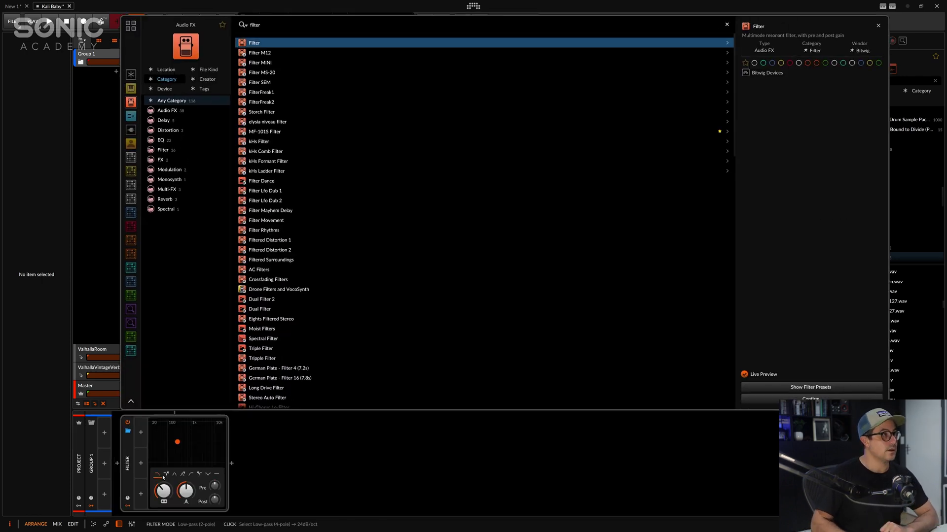
key("Return")
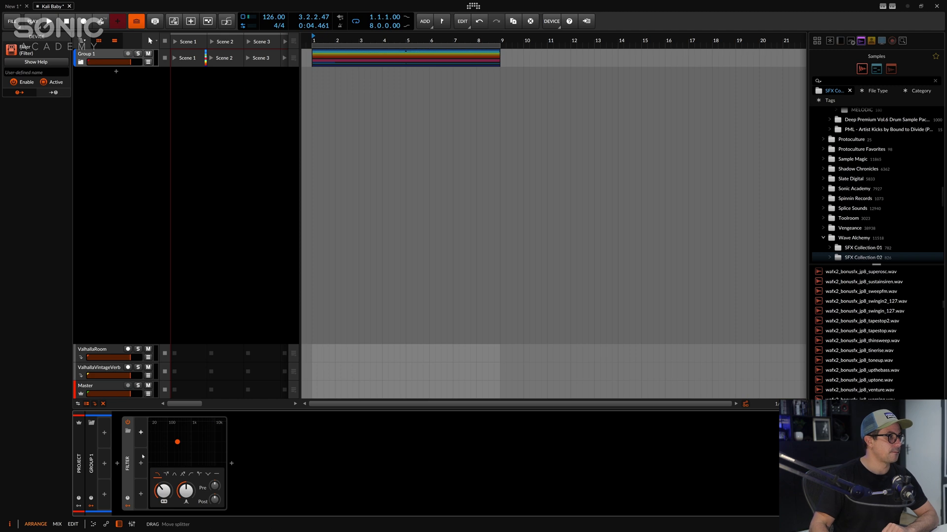
left_click_drag(166, 491, 171, 508)
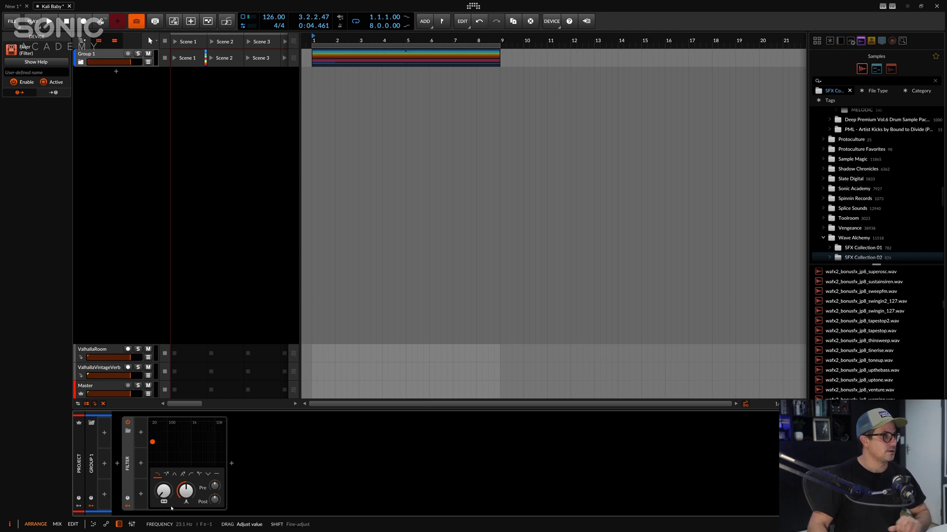
Insert a second Filter device directly after the first one.
left_click(231, 464)
type("filt")
key("Return")
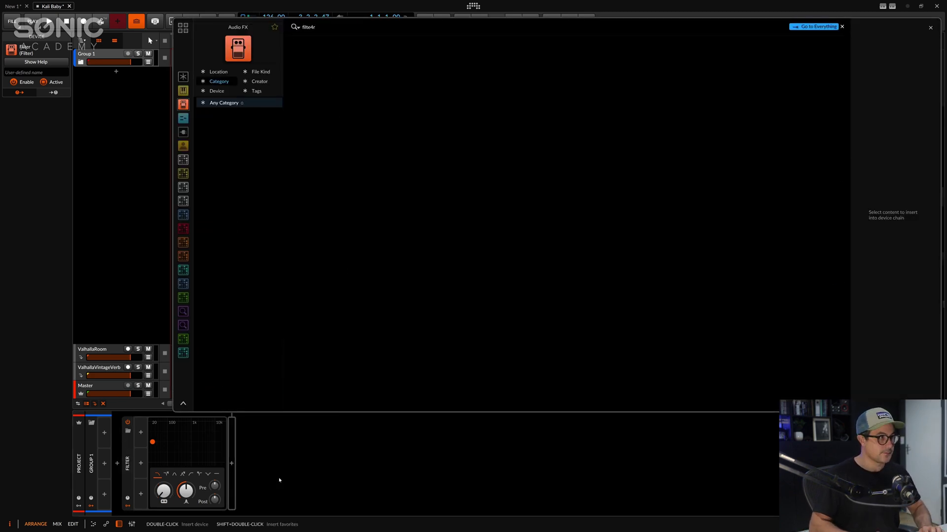
Add a Reverb device at the end of Group 1's device chain.
left_click(346, 465)
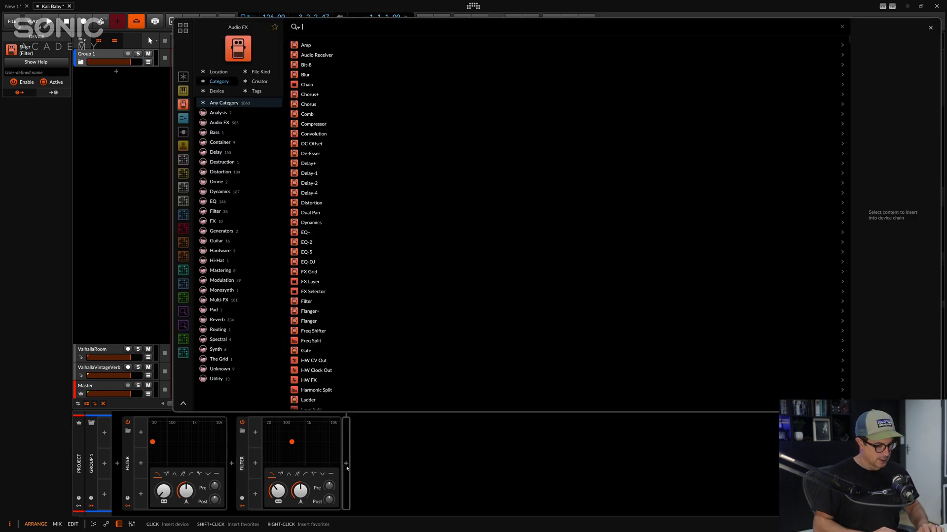
type("reverb")
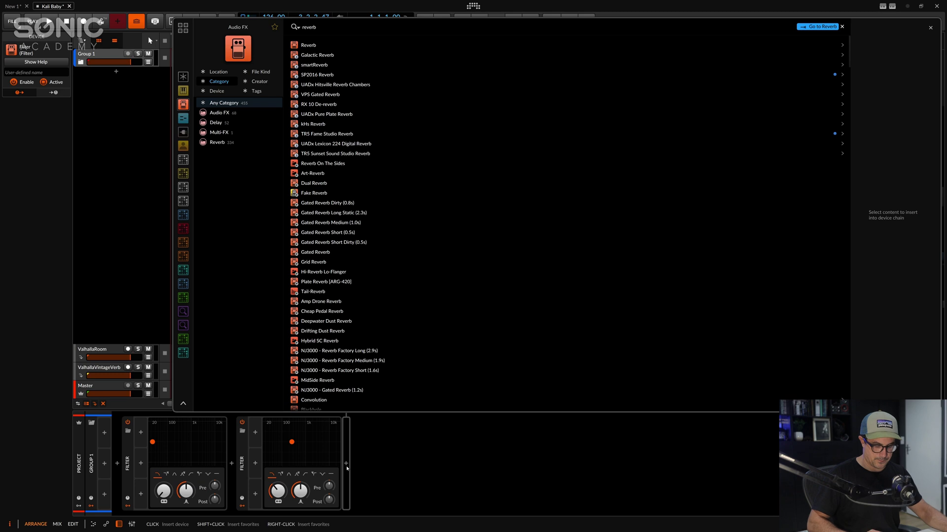
key("Down")
key("Return")
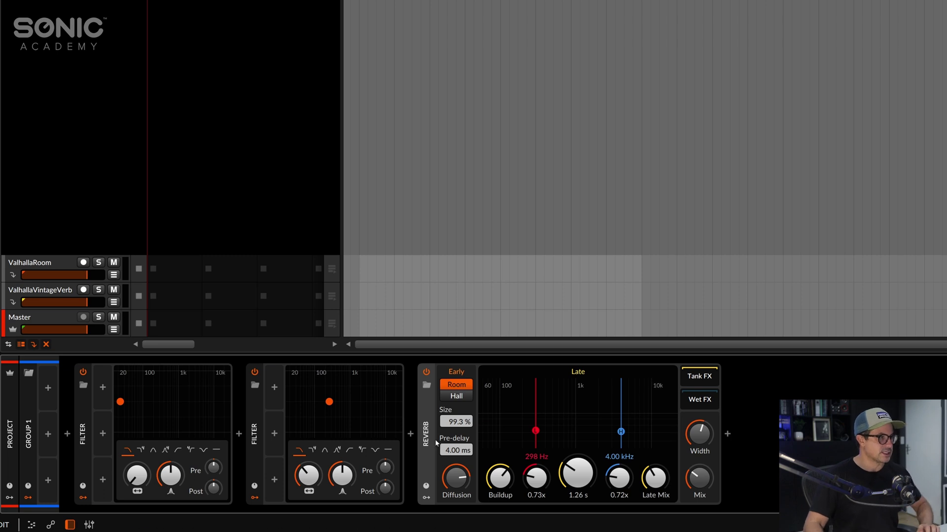
Raise the second filter's cutoff to maximum and switch the first filter to 2-pole high-pass with reduced resonance.
left_click_drag(309, 475, 310, 410)
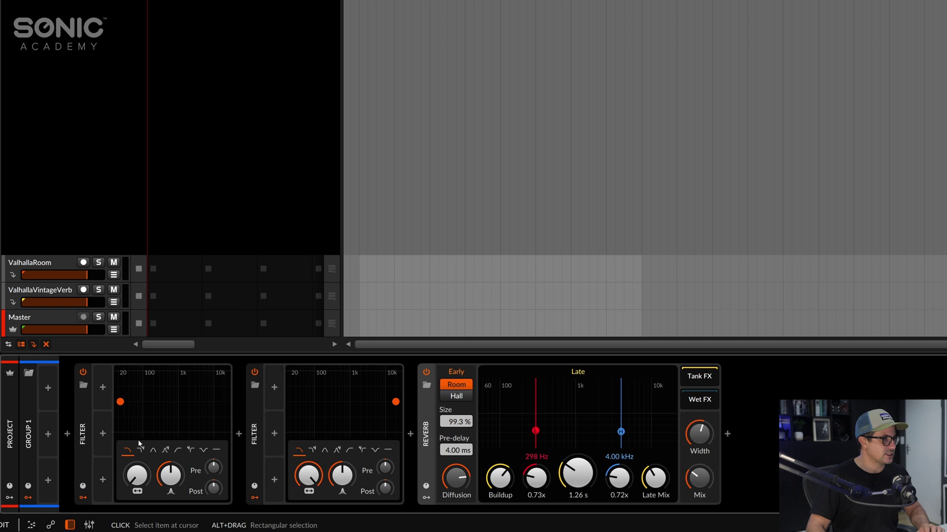
left_click(178, 450)
left_click_drag(168, 482, 168, 497)
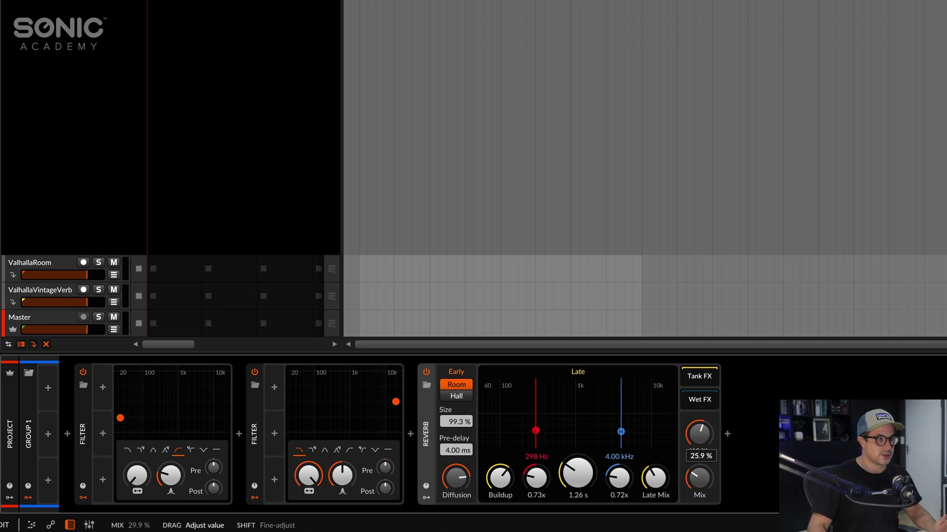
Turn the Reverb's mix all the way down.
left_click_drag(699, 481, 699, 488)
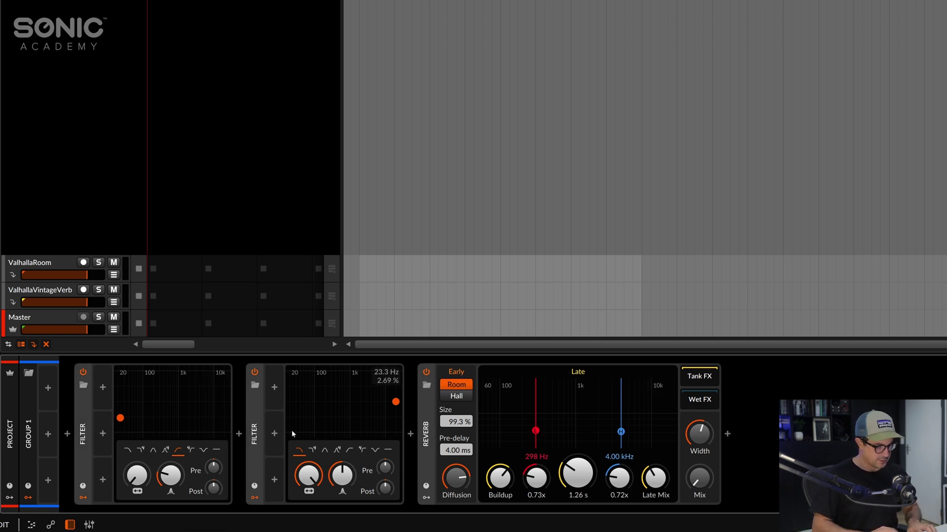
Group the two filters and the reverb into a layer container, and undo that grouping.
key("ctrl+g")
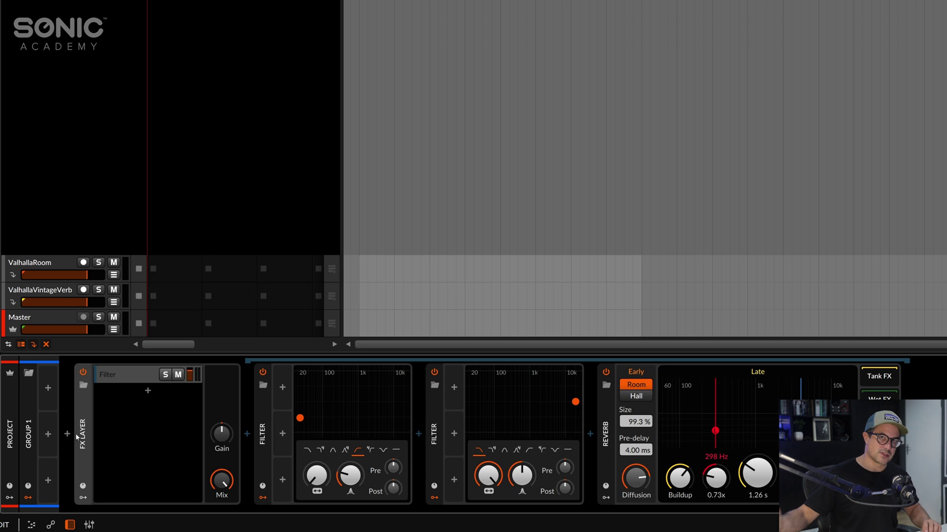
key("ctrl+z")
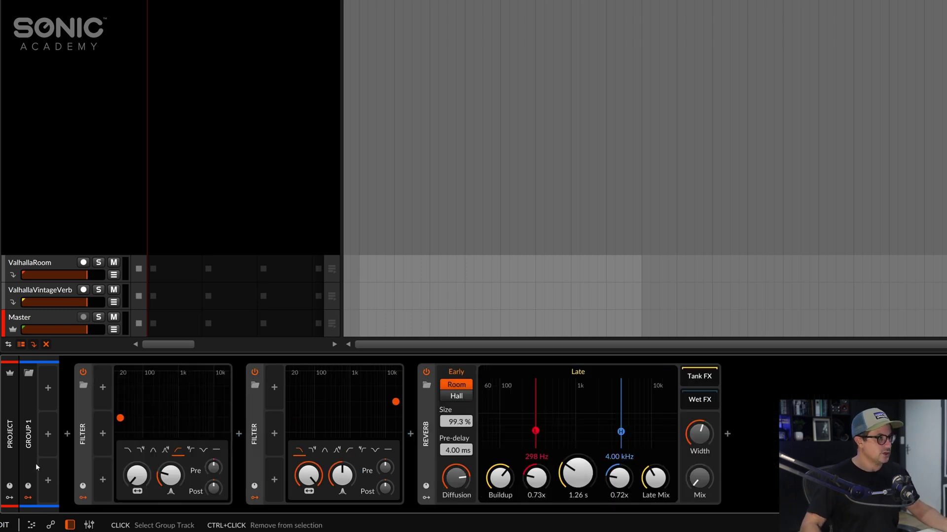
Hide the modulator slots of the Group 1 track.
left_click(26, 498)
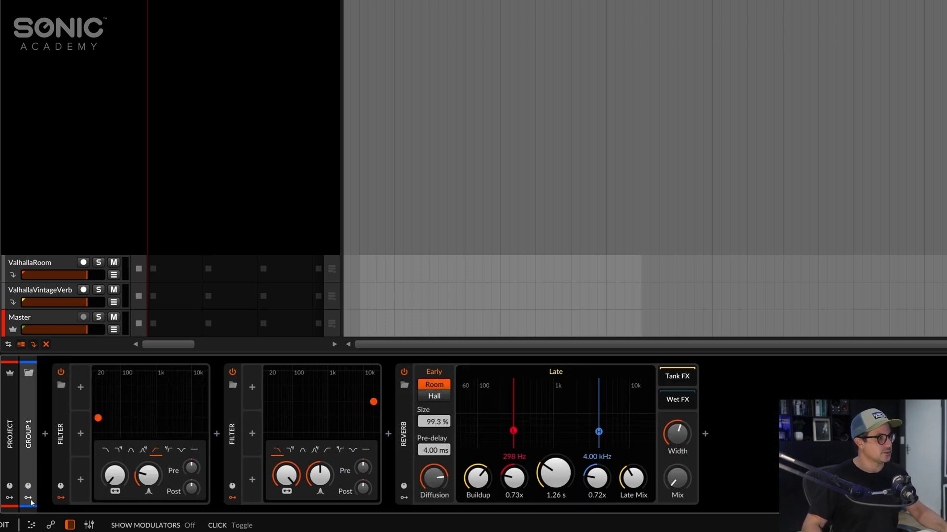
left_click(28, 499)
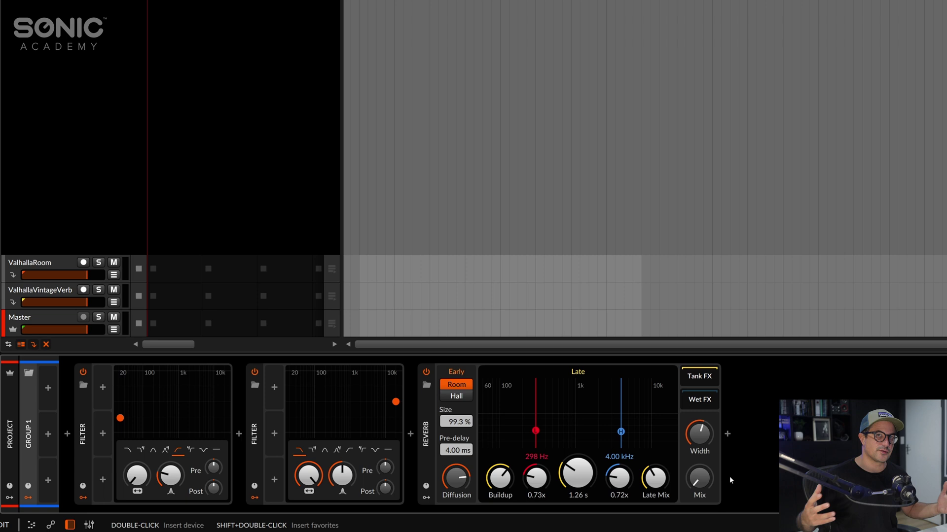
left_click(40, 500)
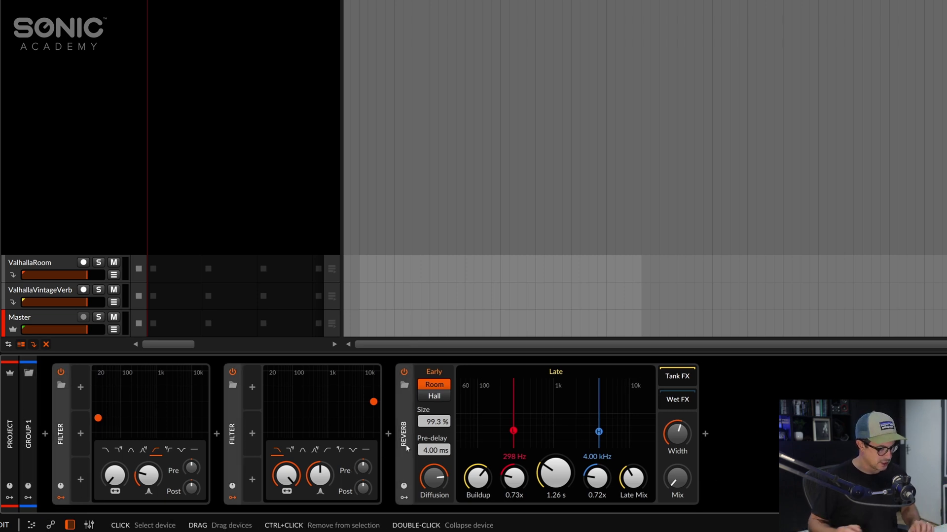
Wrap both filters and the reverb in an FX Layer and show the container's modulator slots.
key("ctrl+g")
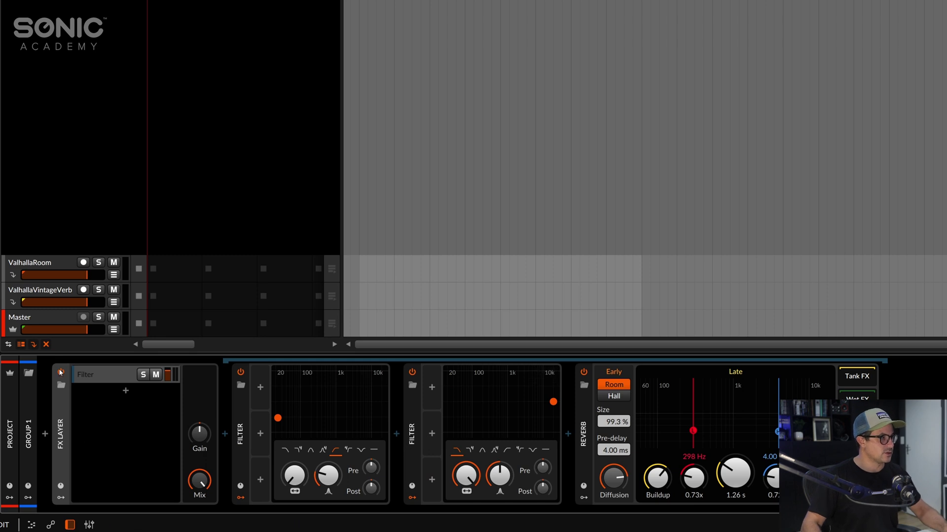
left_click(61, 499)
Add a Curves modulator to the FX Layer and expand its settings.
left_click(82, 390)
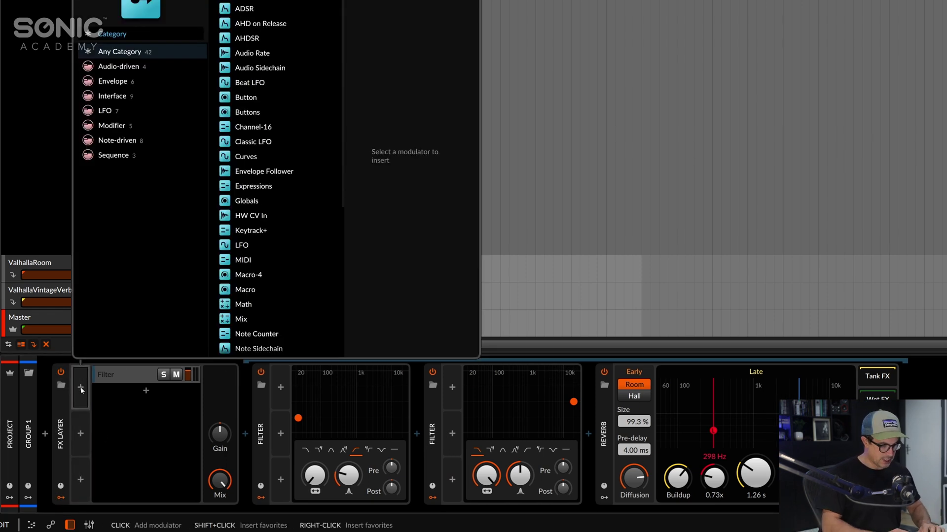
type("cu")
key("Down")
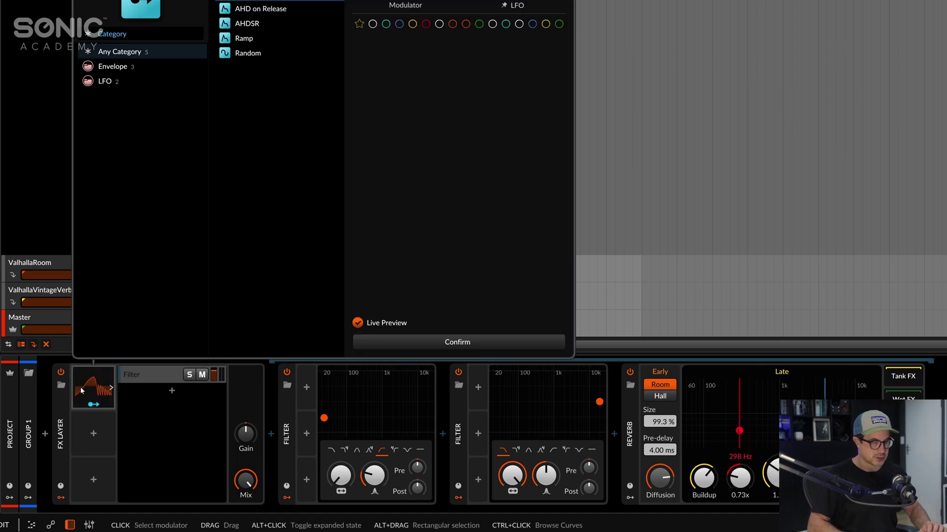
key("Return")
left_click(98, 390)
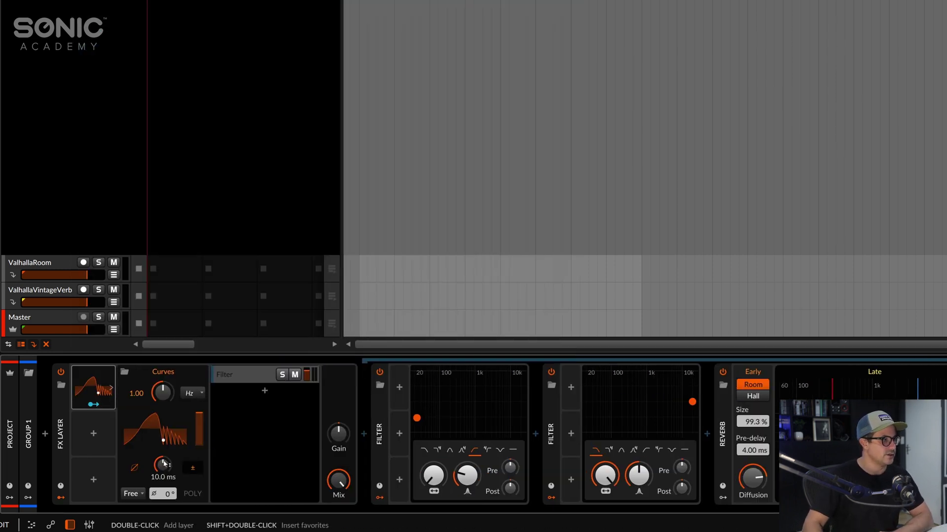
Examine the Curves modulator's LFO shape in the curve editor, and close the editor.
left_click(151, 433)
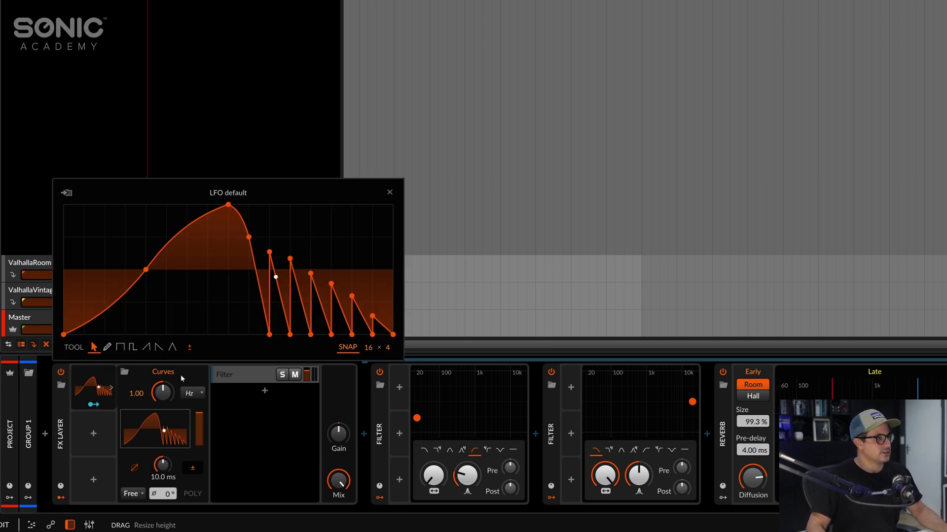
left_click(89, 389)
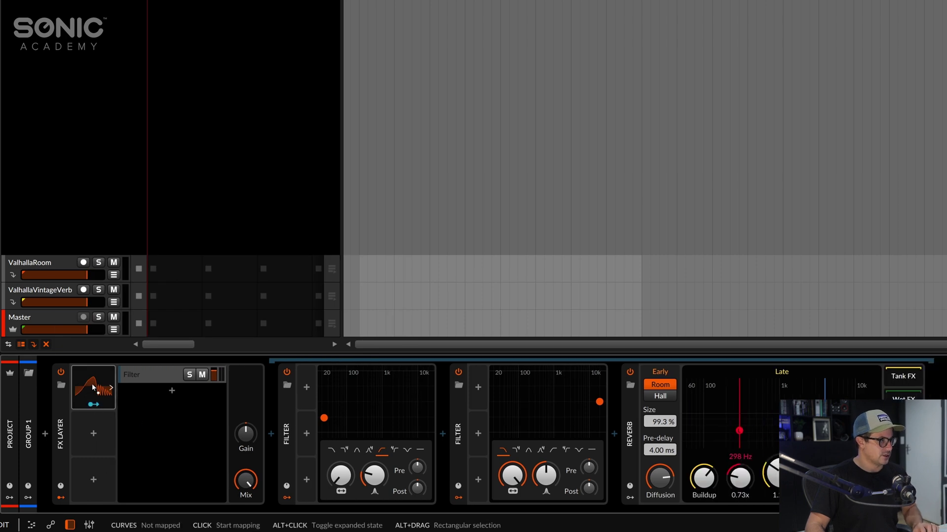
key("ctrl+z")
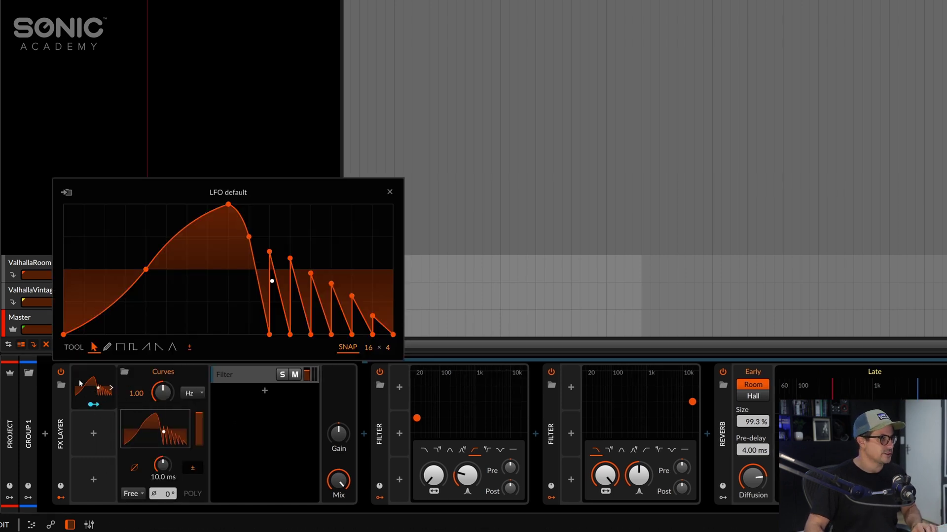
left_click(94, 391)
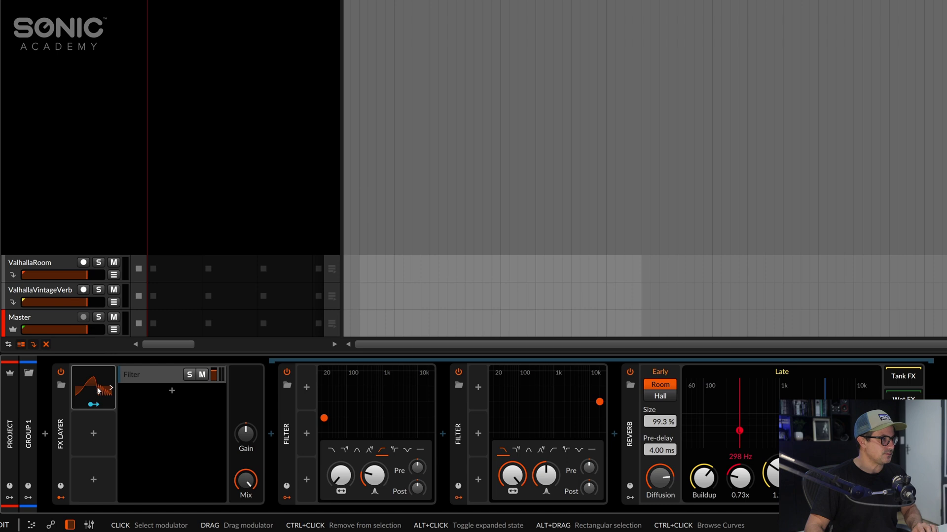
left_click(98, 391)
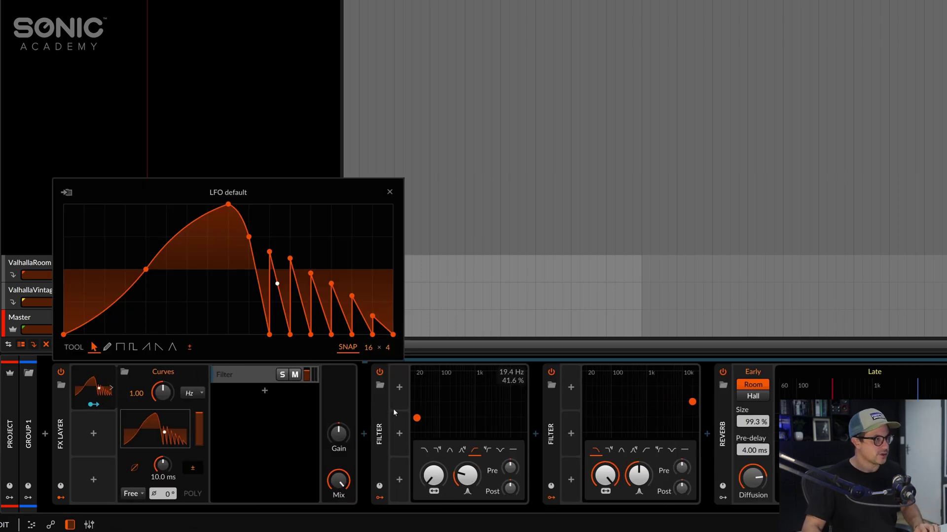
left_click(102, 388)
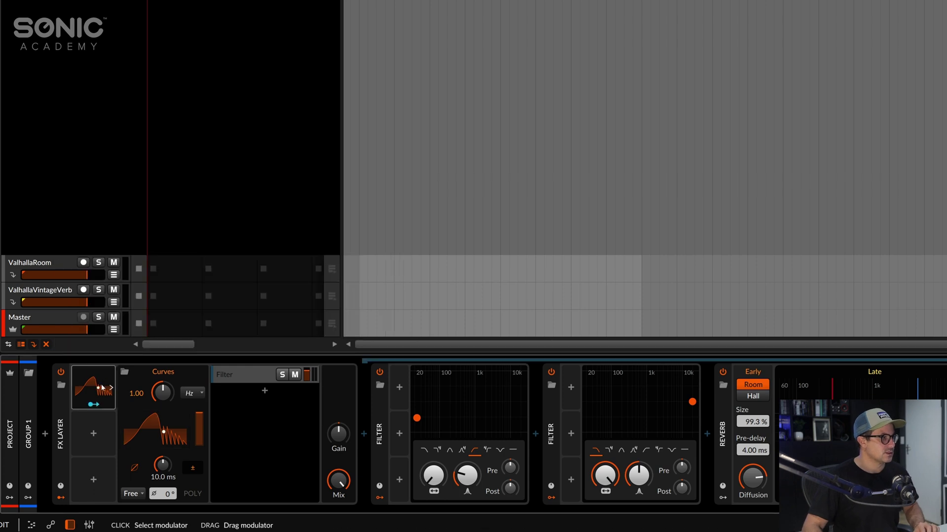
left_click(95, 400)
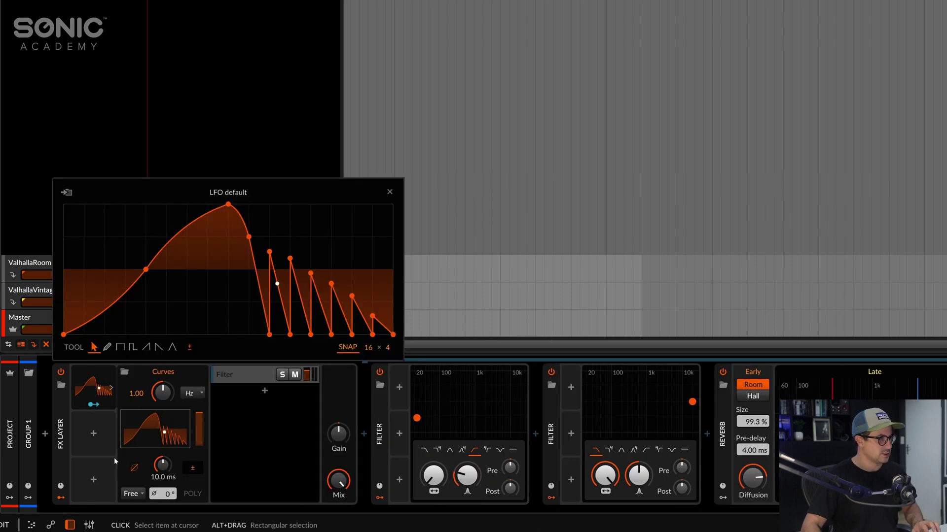
left_click(389, 192)
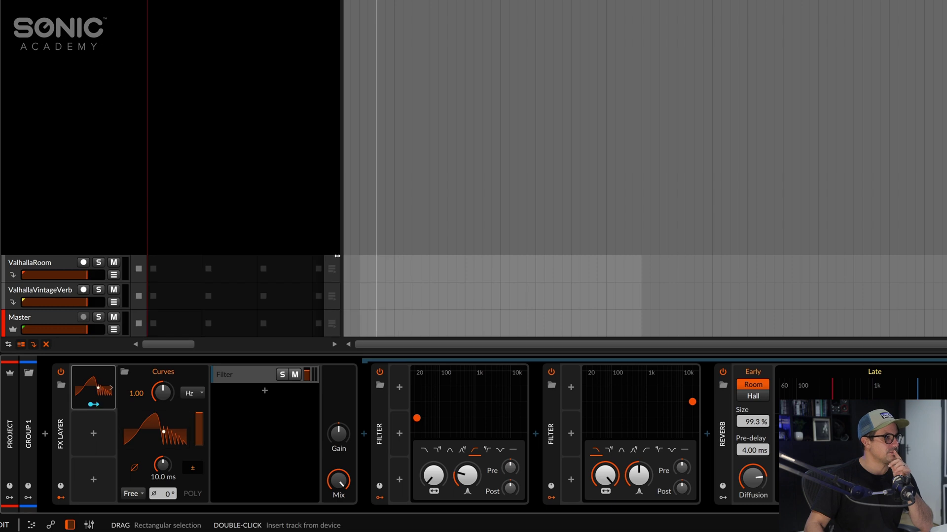
Collapse and re-expand the Curves modulator's settings, and view its default curve before closing the editor.
left_click(110, 388)
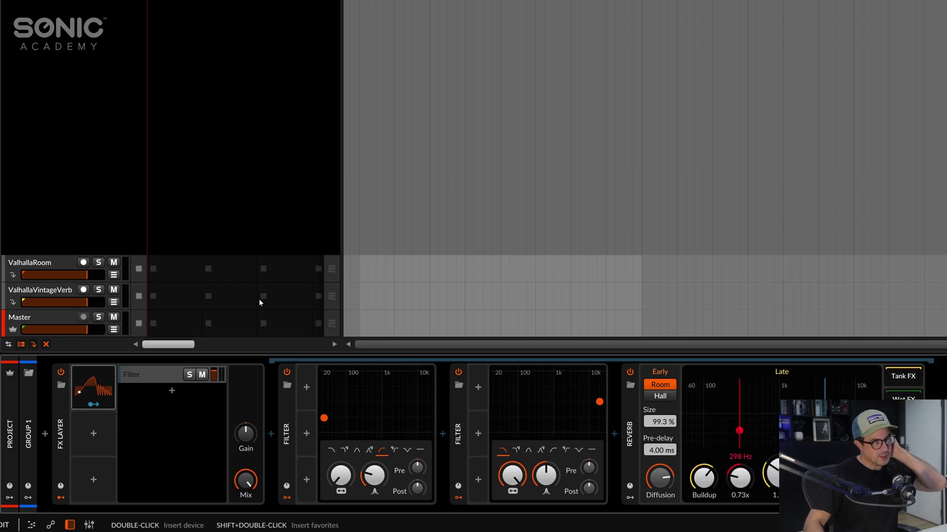
left_click(78, 370)
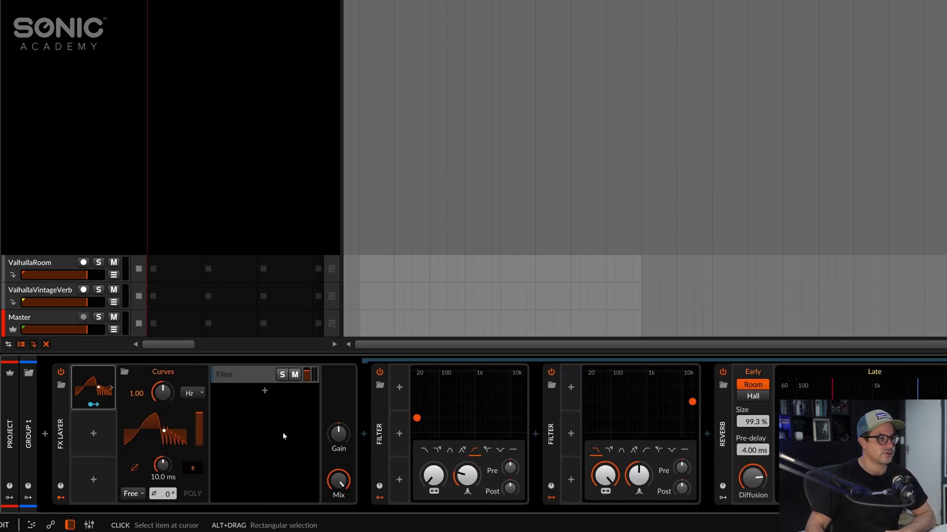
left_click(163, 430)
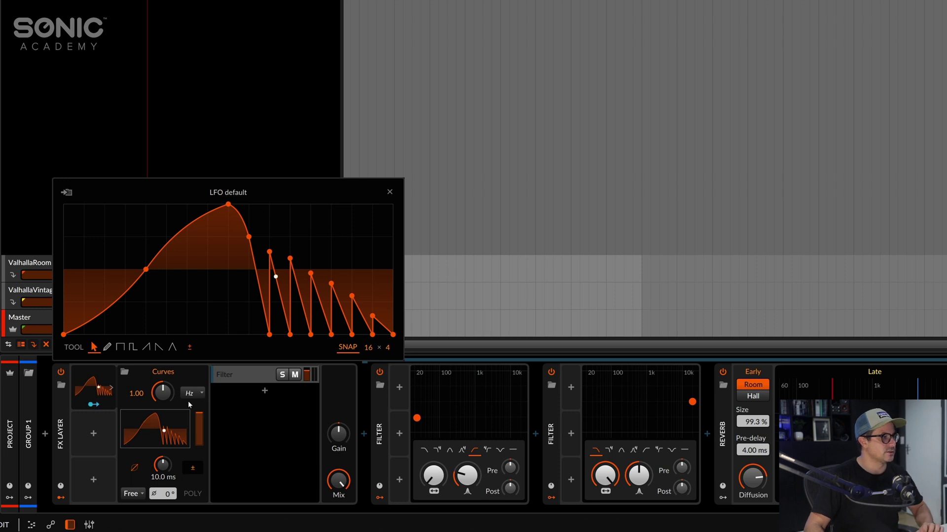
left_click(389, 192)
Add a Macro modulator to an empty modulator slot of the FX Layer.
left_click(93, 480)
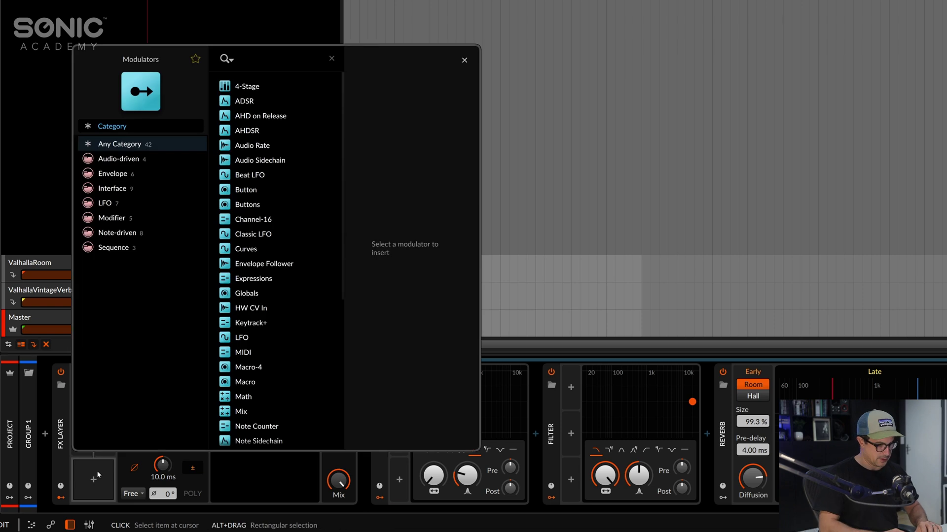
type("macr")
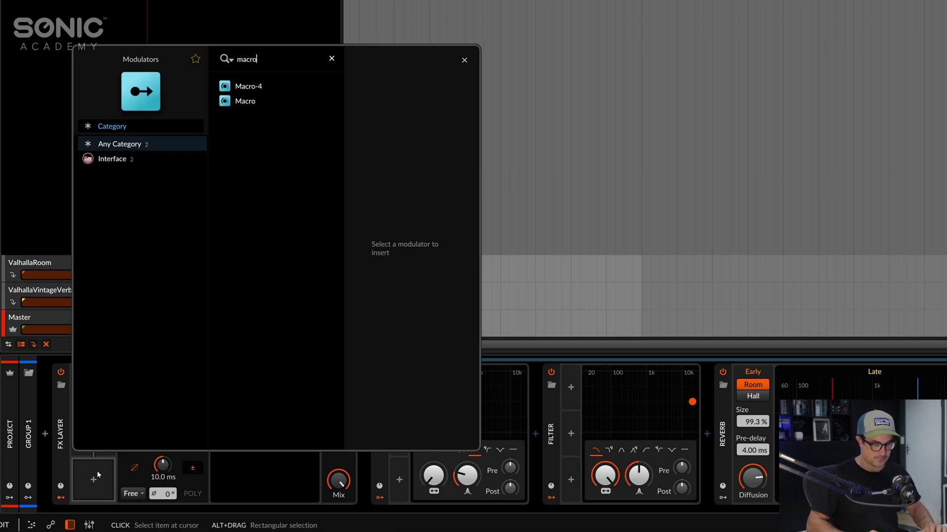
type("o")
key("Down")
key("Down")
key("Return")
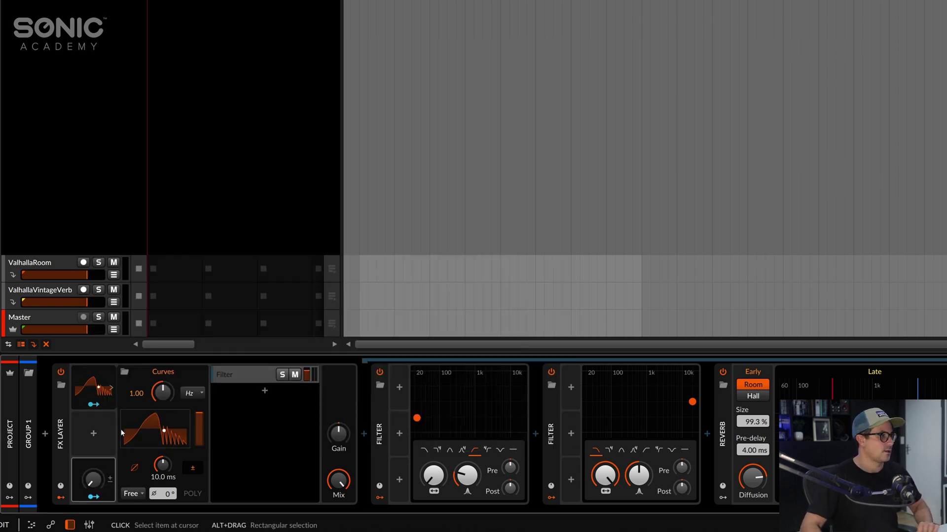
Rearrange the FX Layer's modulators with the Macro in the first slot and Curves in the slot beside it.
left_click_drag(94, 388, 222, 393)
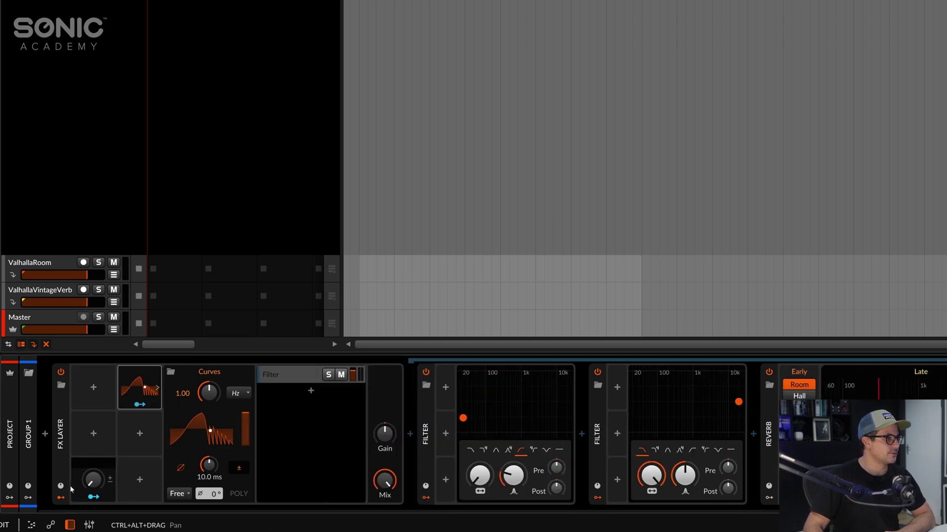
left_click_drag(111, 462, 79, 449)
left_click_drag(75, 388, 96, 391)
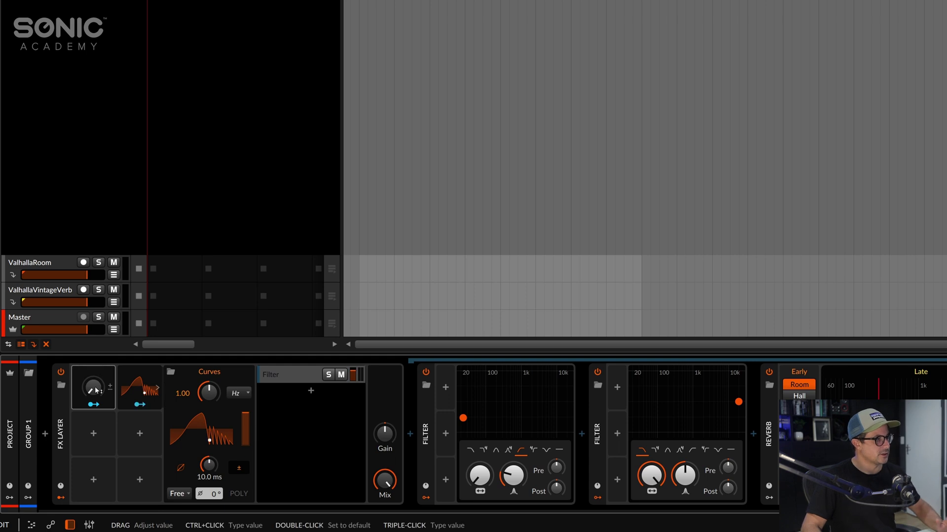
Reset the Curves modulator's curve to the initial triangle shape and make it unipolar.
left_click(203, 430)
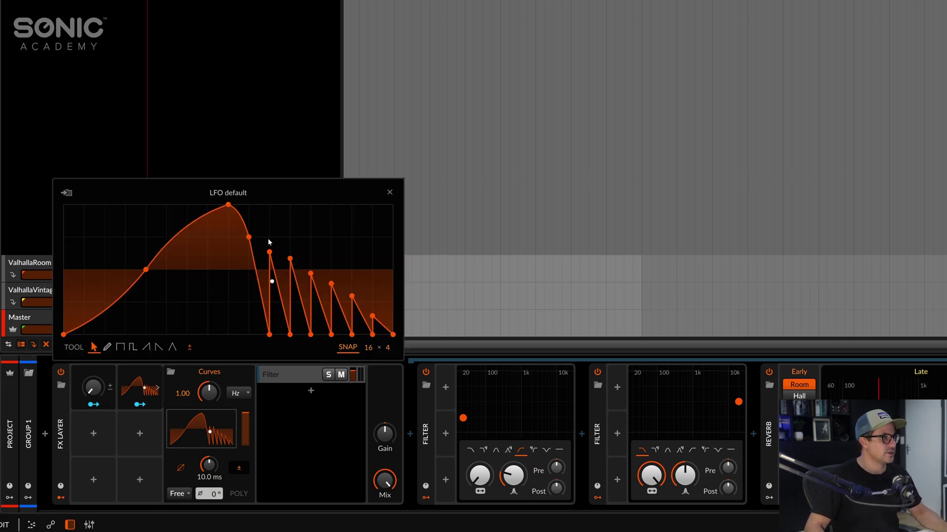
right_click(177, 289)
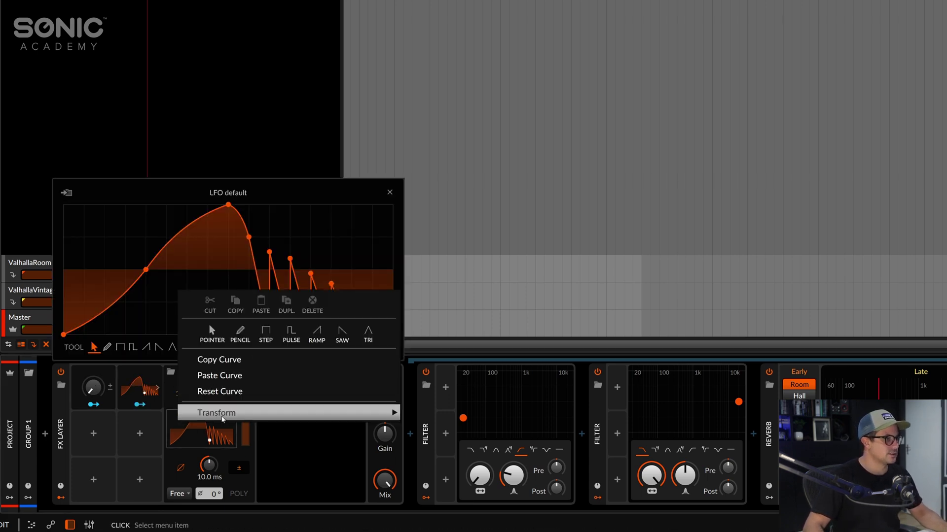
left_click(222, 391)
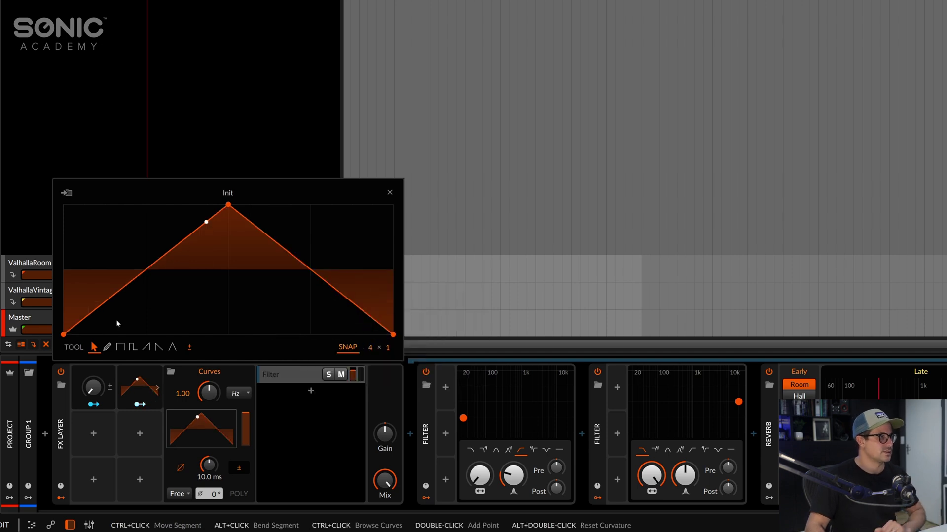
left_click(190, 348)
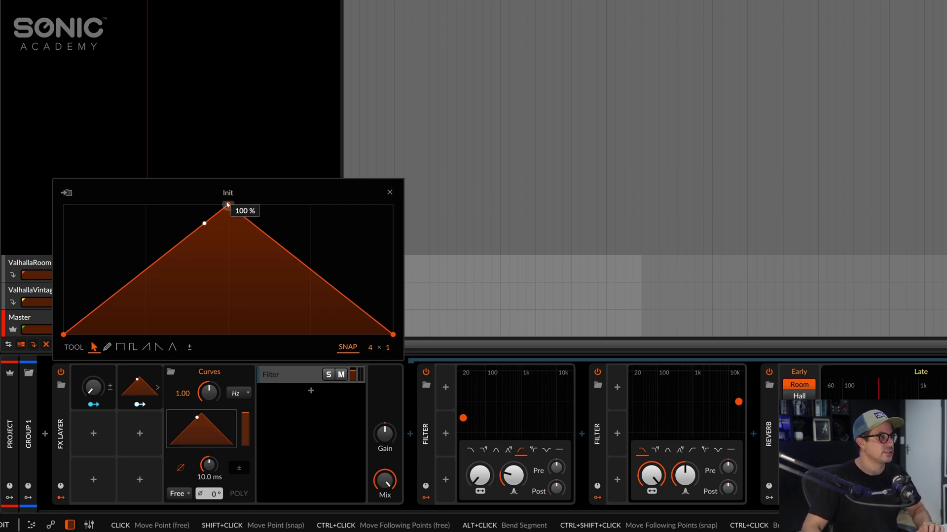
Move the curve's peak to three quarters of the cycle slightly below full height, and bend both segments outward.
left_click_drag(227, 205, 310, 220)
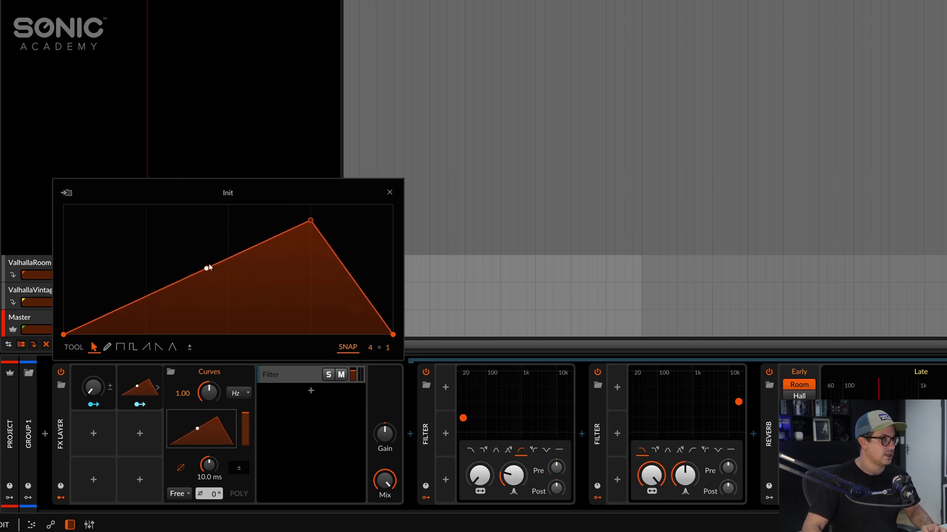
left_click_drag(207, 268, 211, 302)
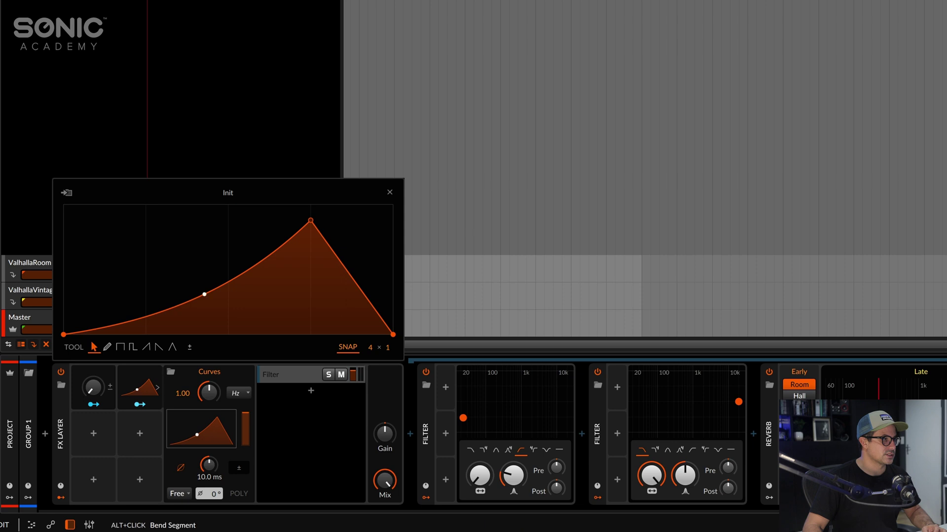
left_click_drag(351, 278, 366, 277)
left_click_drag(243, 280, 273, 225)
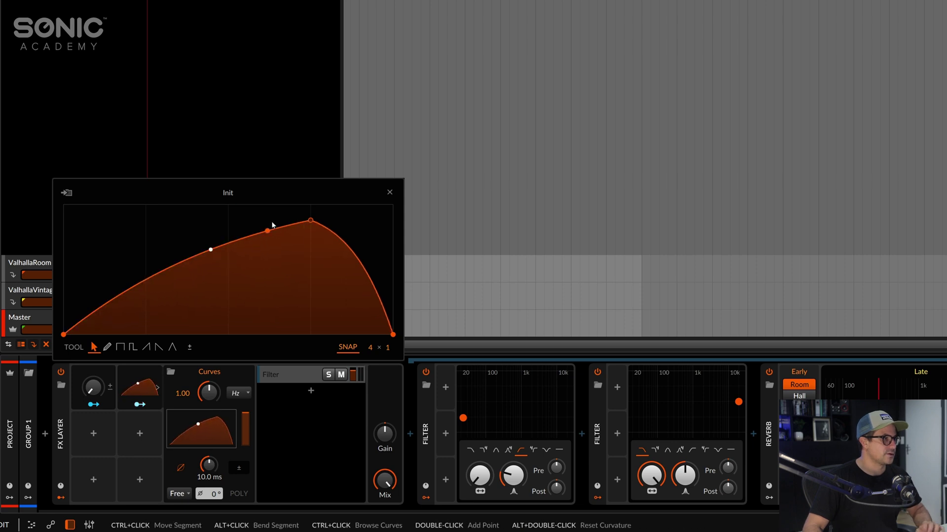
Set the Curves modulator's rate to Hold (rate of zero), and test its phase before resetting it to 0°.
left_click(140, 404)
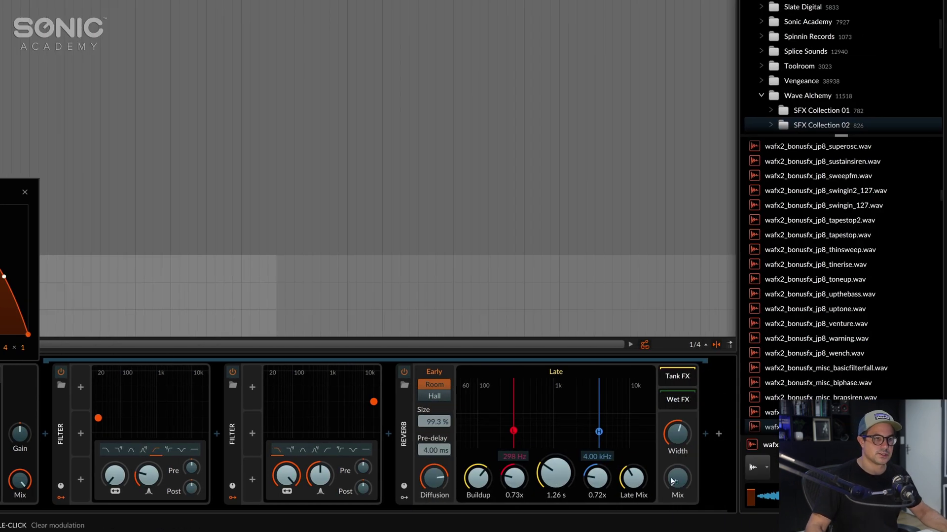
left_click(672, 481)
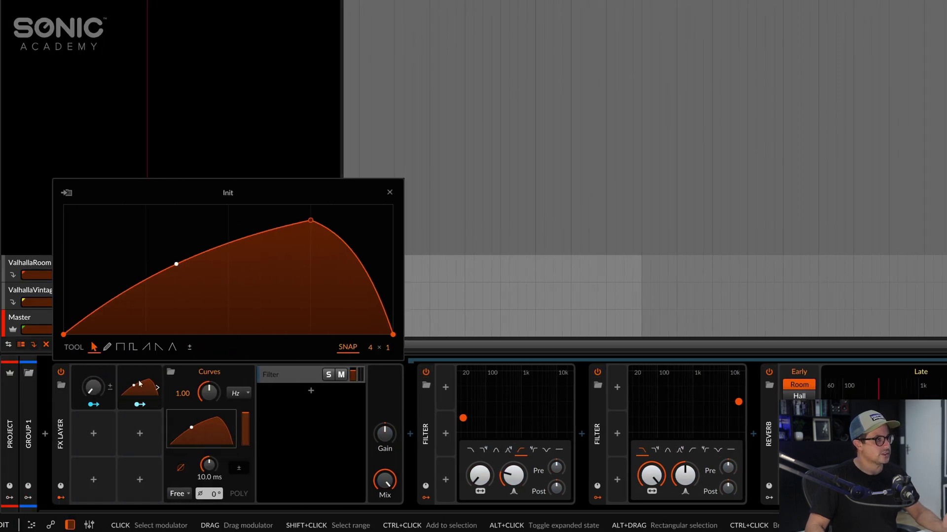
left_click(235, 394)
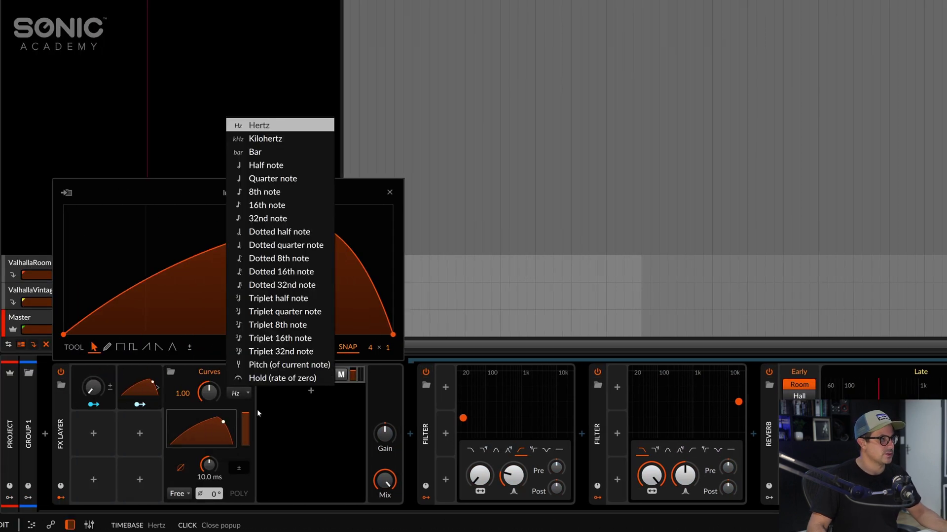
left_click(261, 378)
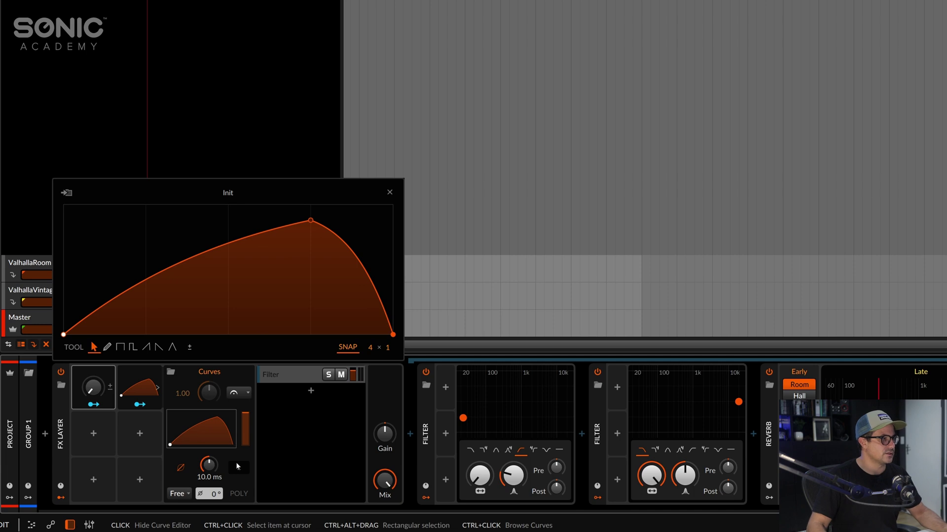
left_click_drag(214, 500, 214, 491)
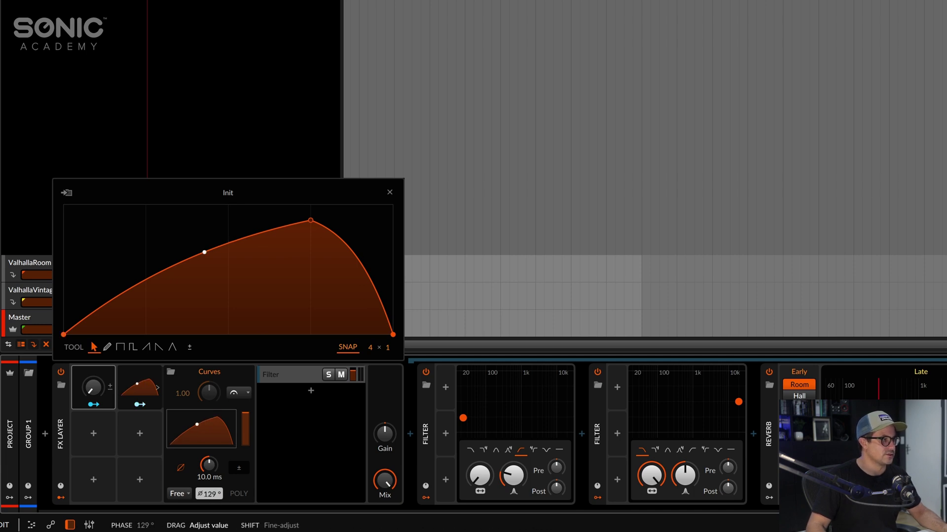
double_click(215, 494)
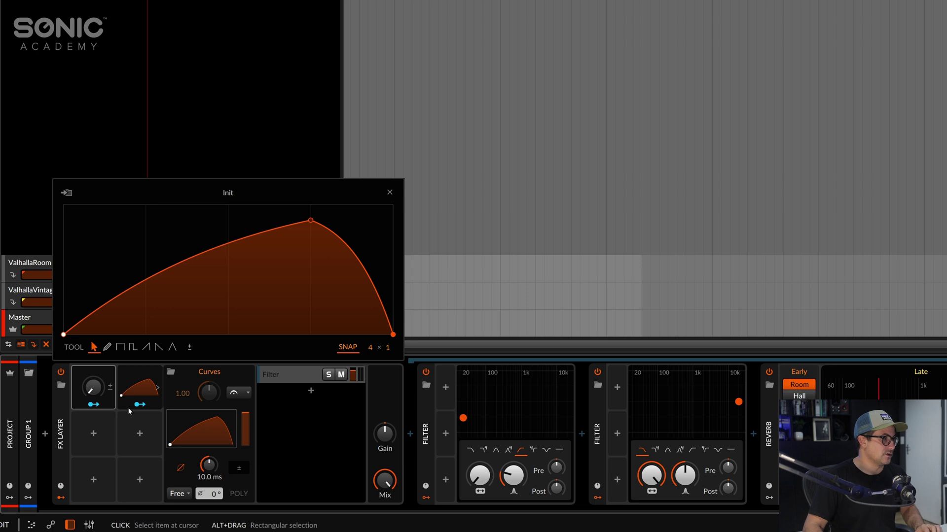
Map the Macro to the Curves modulator's phase with a modulation amount of about 360.
left_click(103, 406)
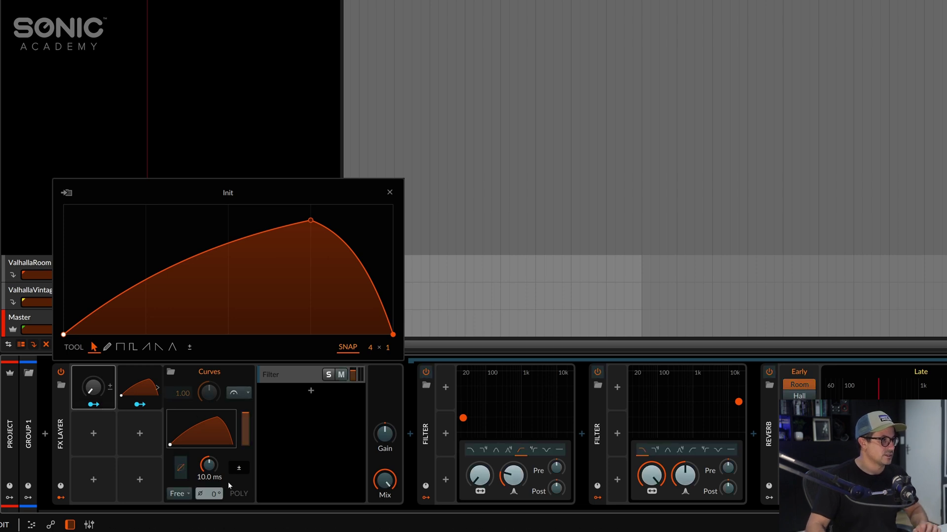
left_click_drag(217, 500, 217, 495)
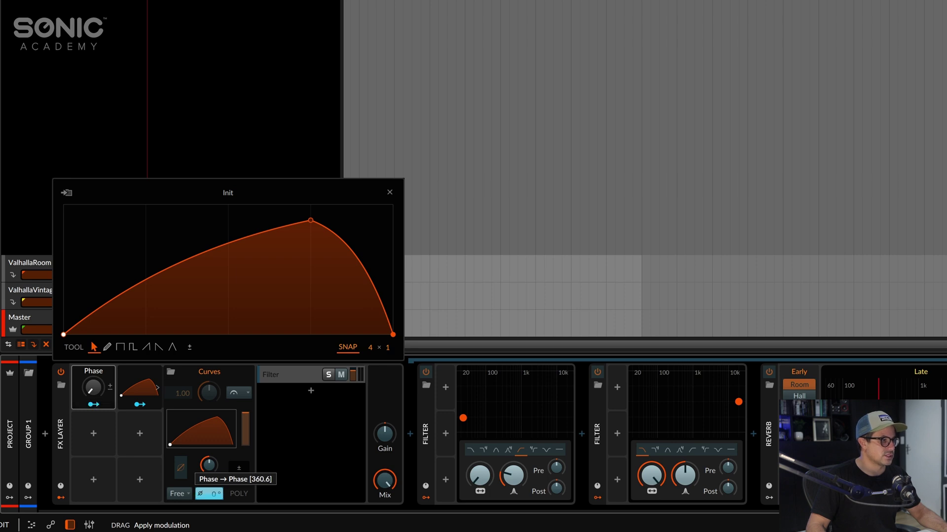
left_click_drag(218, 495, 217, 493)
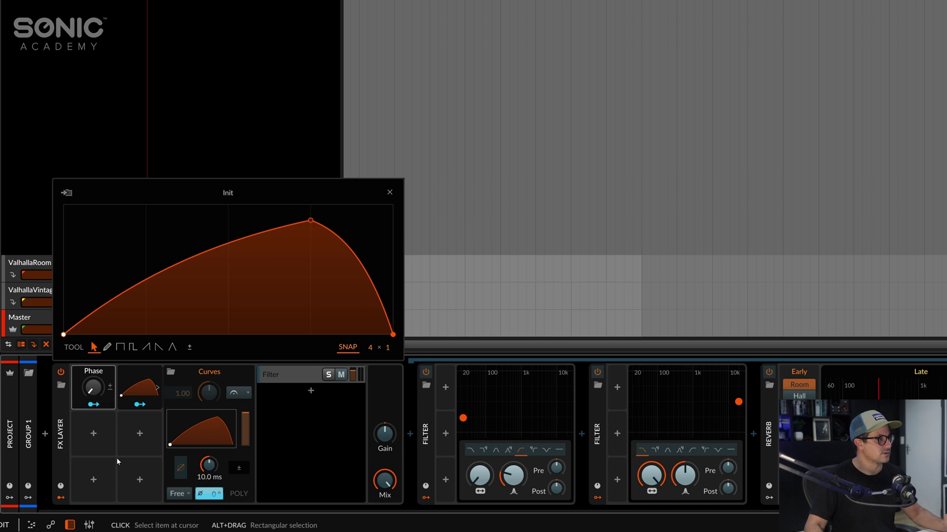
left_click(93, 405)
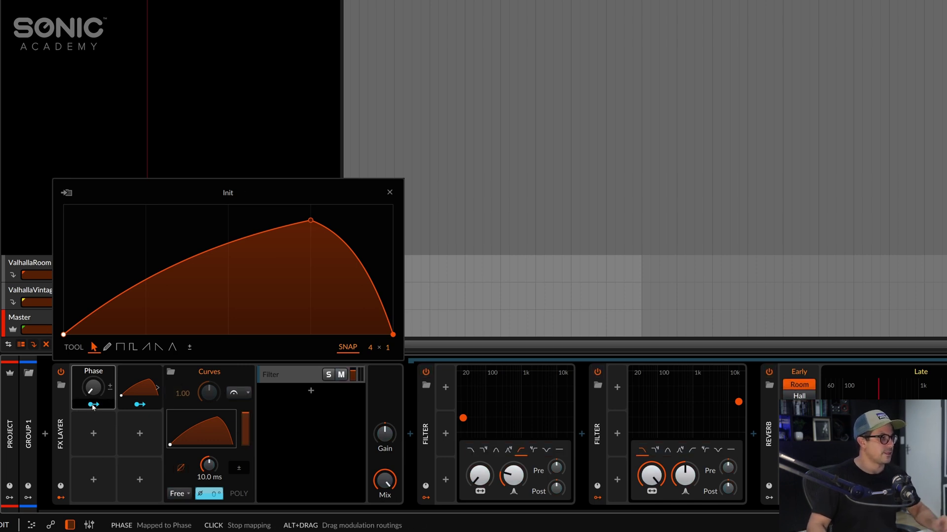
Duplicate the Curves modulator into the slot beneath it, and map the copy to the low-pass filter's frequency at about -77.9 st.
left_click(143, 389)
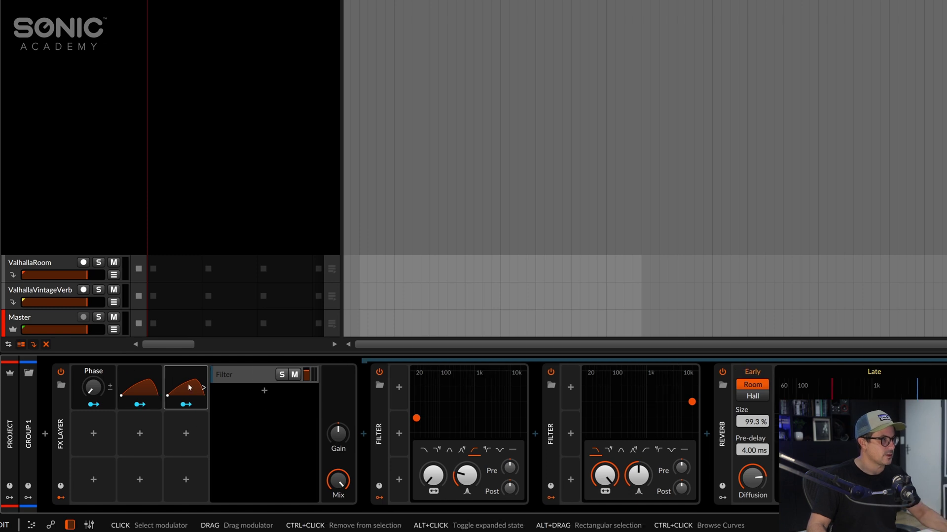
left_click_drag(139, 389, 135, 446)
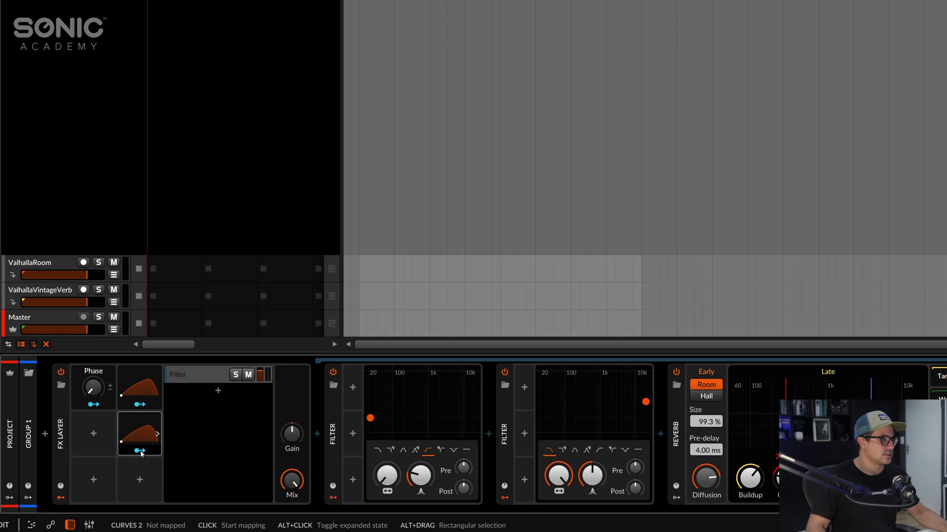
left_click(141, 451)
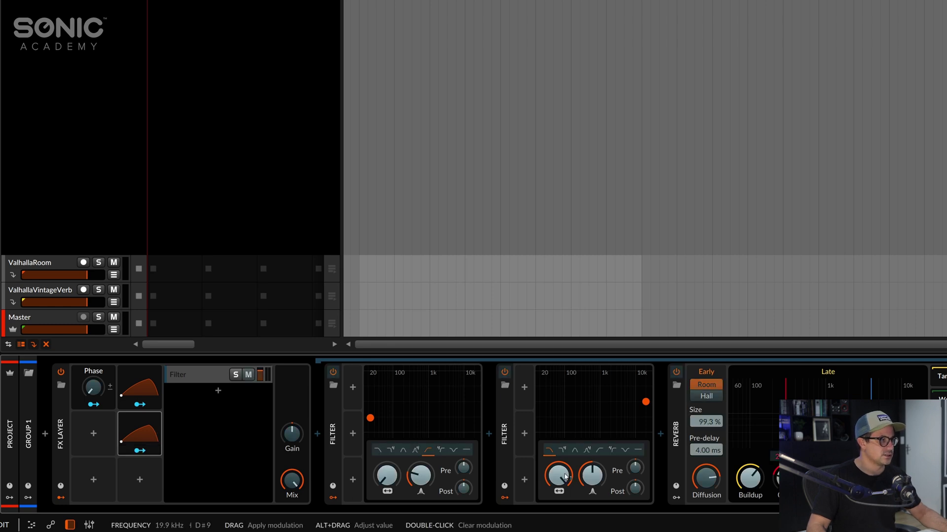
left_click_drag(559, 475, 559, 488)
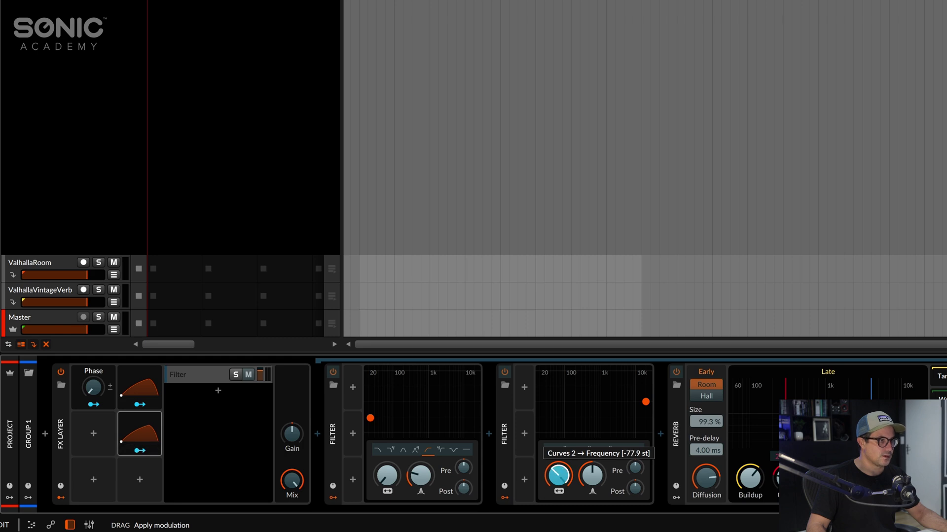
left_click(140, 452)
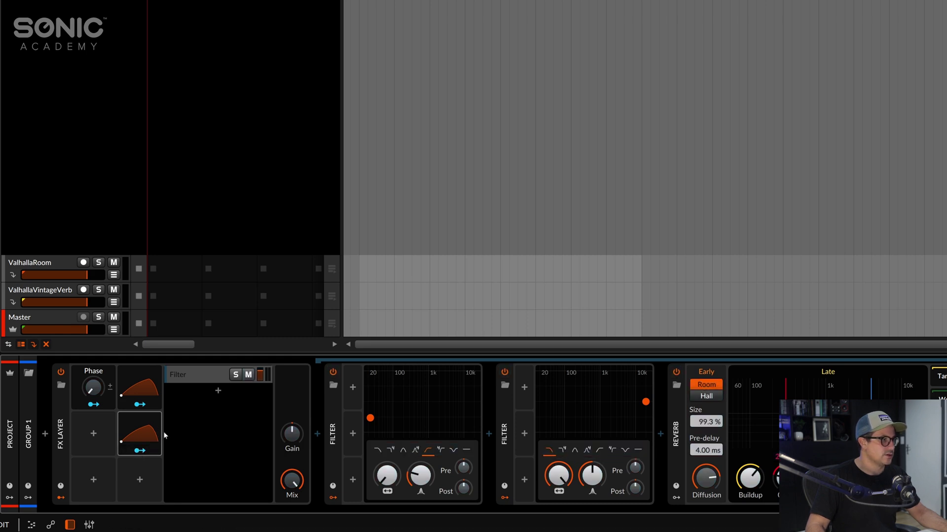
Expand the Curves 2 settings and sweep the Phase macro to test its effect on the low-pass filter's frequency.
left_click(157, 435)
left_click_drag(93, 389, 93, 382)
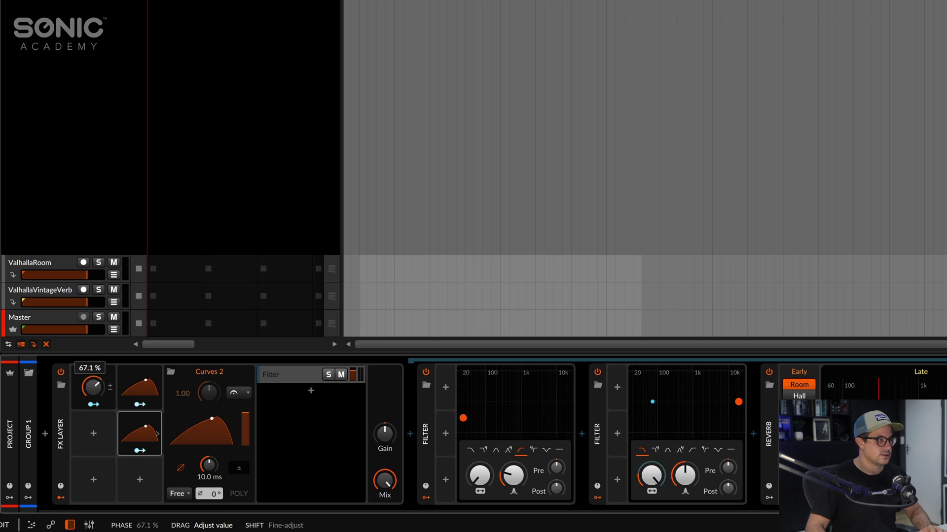
left_click(152, 437)
left_click(144, 435)
Reshape the Curves 2 curve to stay at zero until halfway and rise exponentially to full height at the end.
left_click(213, 418)
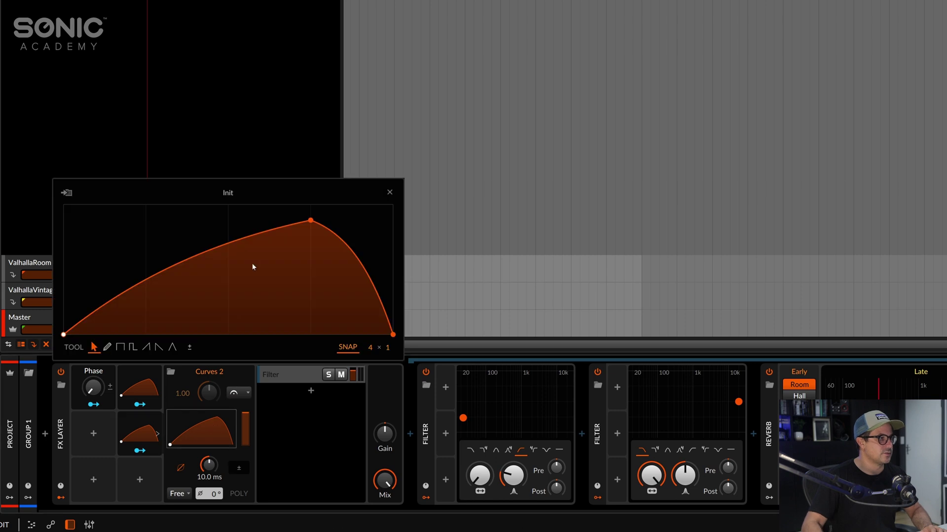
left_click_drag(320, 224, 393, 205)
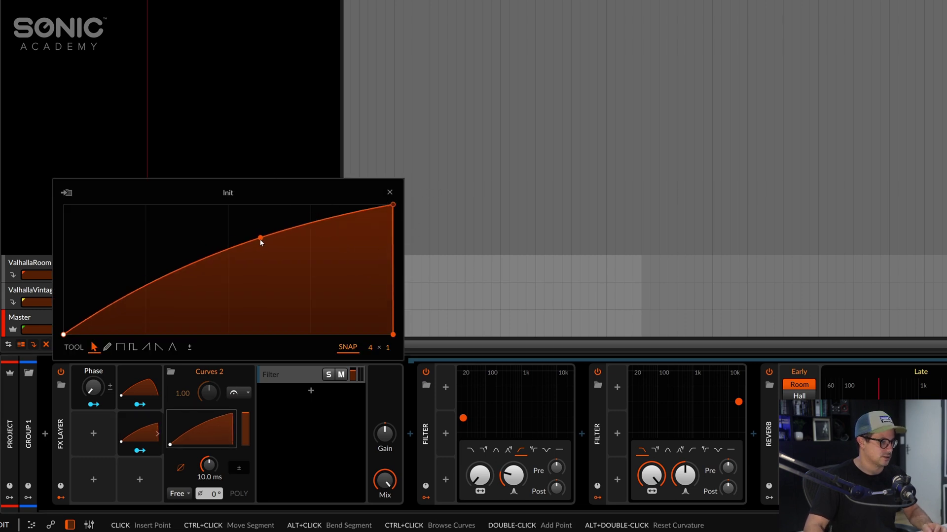
left_click_drag(258, 238, 228, 335)
left_click_drag(316, 274, 356, 294)
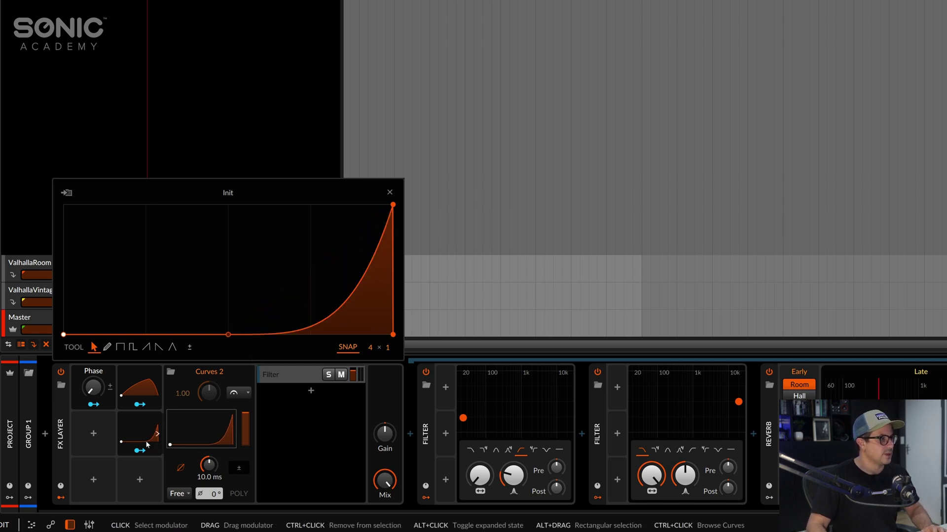
Duplicate the Curves 1 modulator into the slot beneath Curves 2, and map the copy to the high-pass filter's frequency at about 108 st.
left_click(139, 391)
left_click(139, 390)
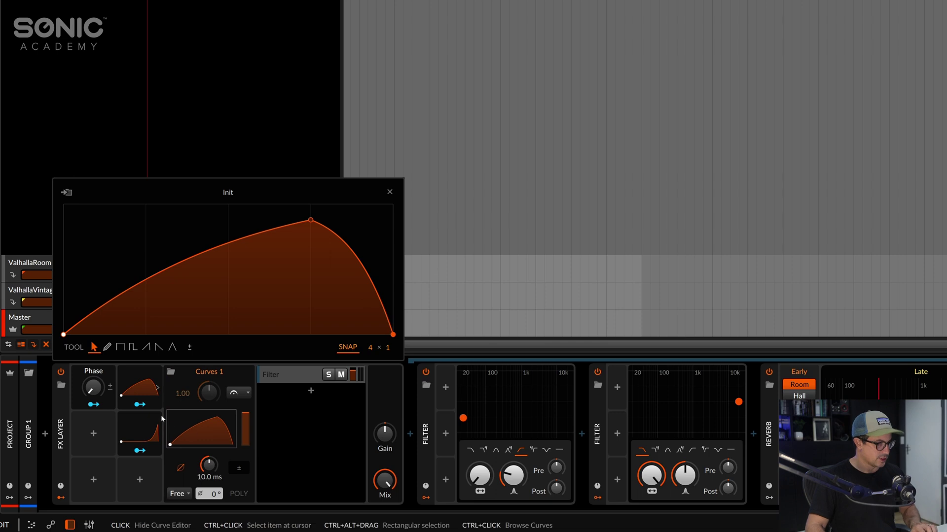
double_click(132, 393)
key("ctrl+d")
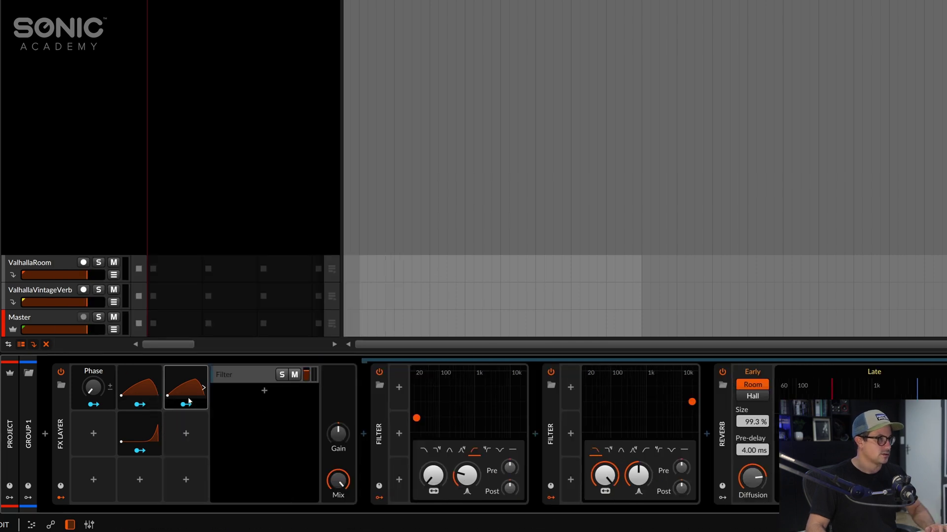
left_click_drag(188, 396, 139, 480)
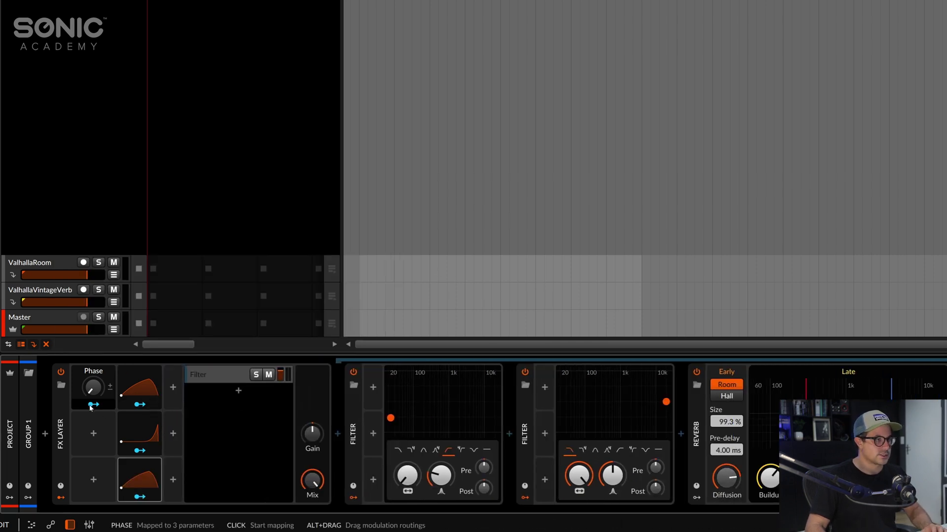
left_click(140, 497)
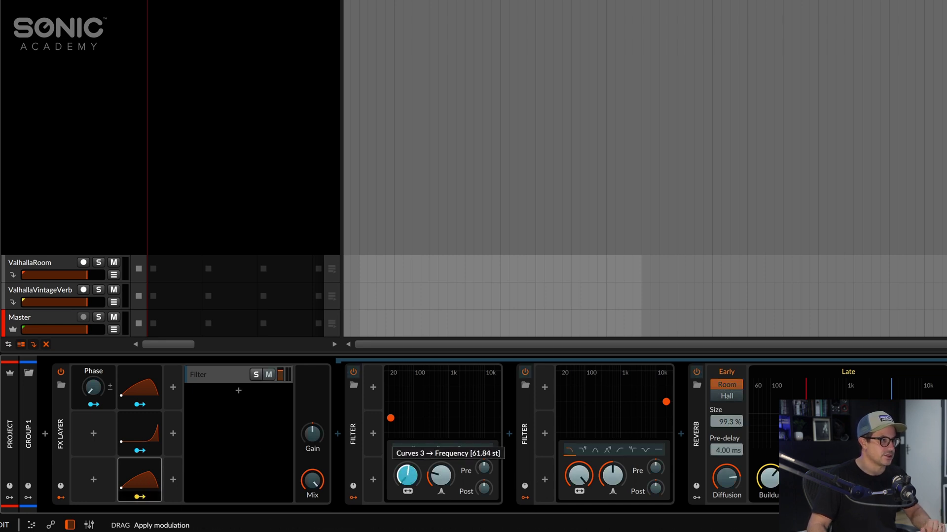
left_click_drag(407, 476, 408, 471)
left_click(142, 497)
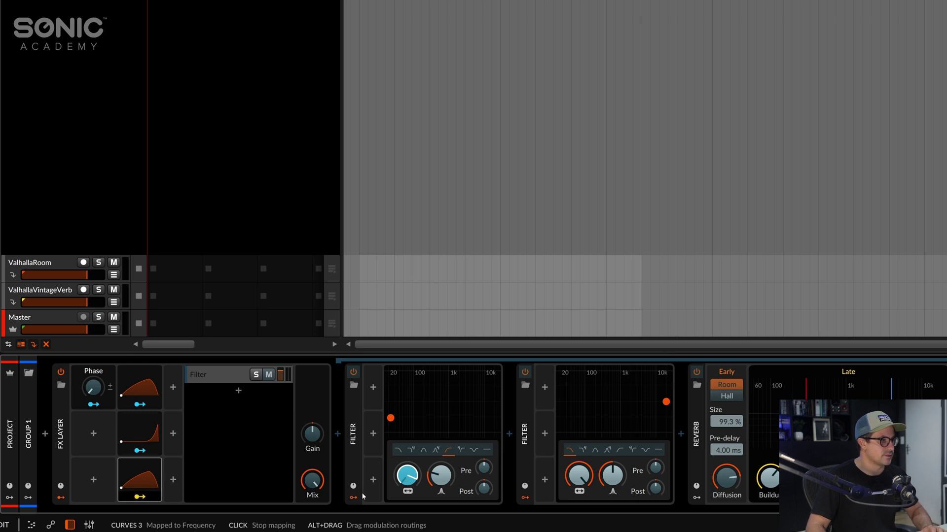
Reshape the Curves 3 curve to rise exponentially to a peak of about 89% just before the end, falling steeply to zero.
left_click(143, 469)
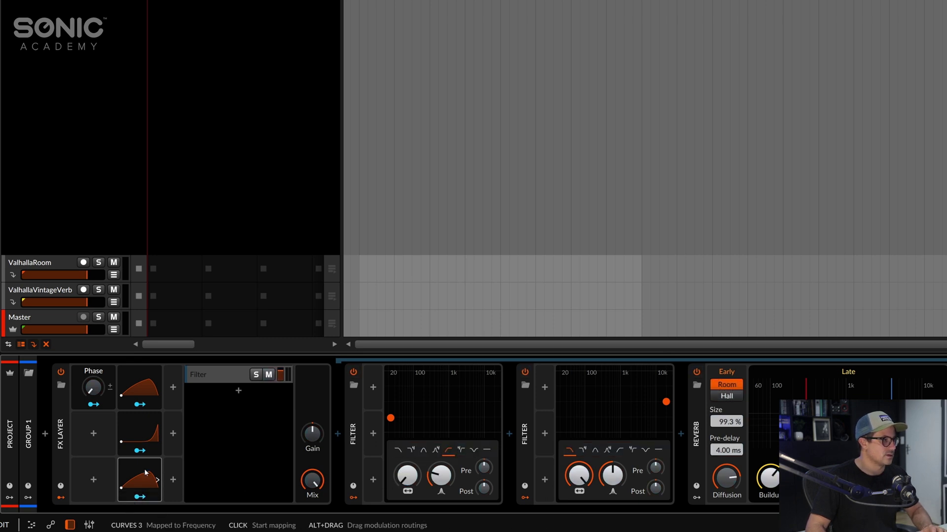
left_click(157, 479)
left_click(209, 433)
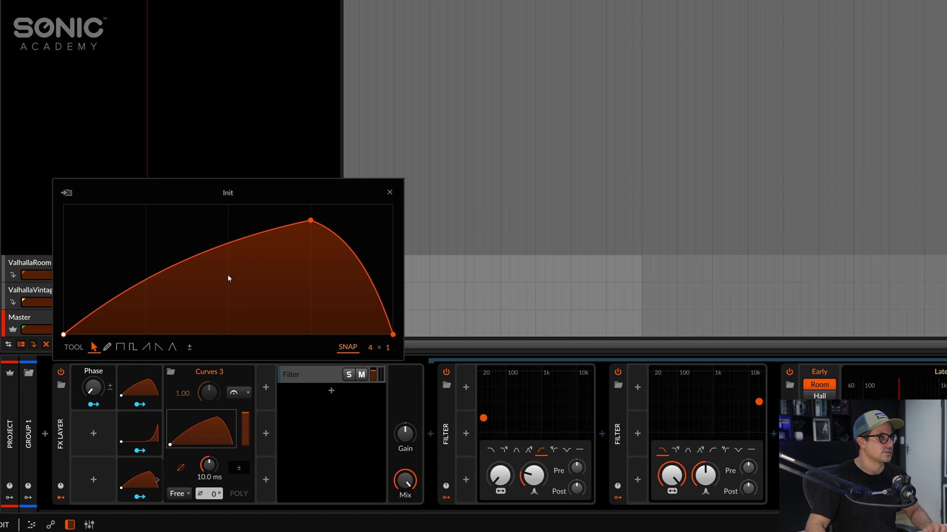
left_click_drag(224, 247, 225, 325)
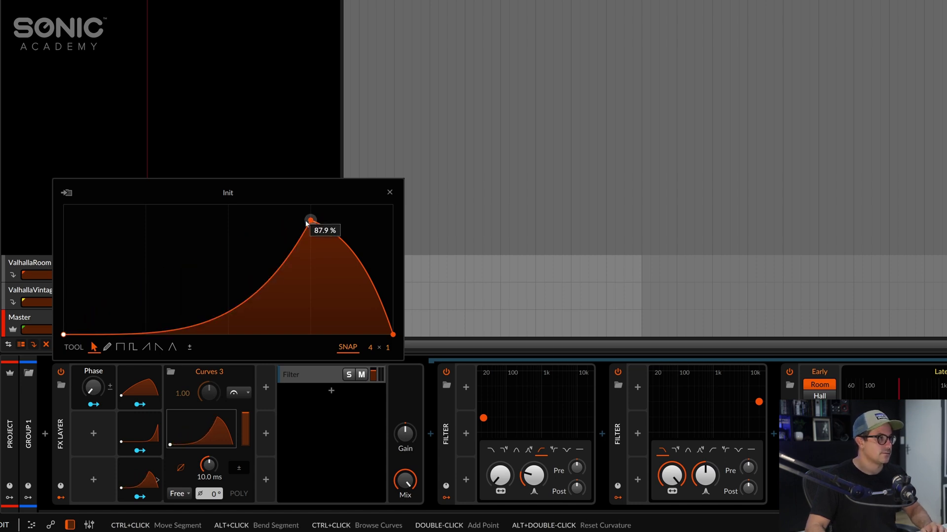
left_click_drag(306, 224, 380, 222)
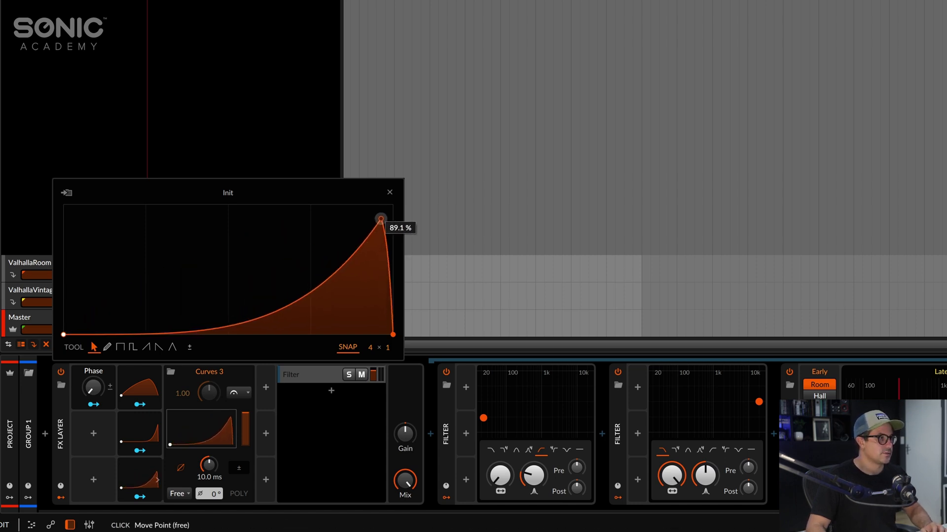
mouse_move(393, 334)
left_mouse_down()
mouse_move(393, 291)
mouse_move(393, 349)
left_mouse_up()
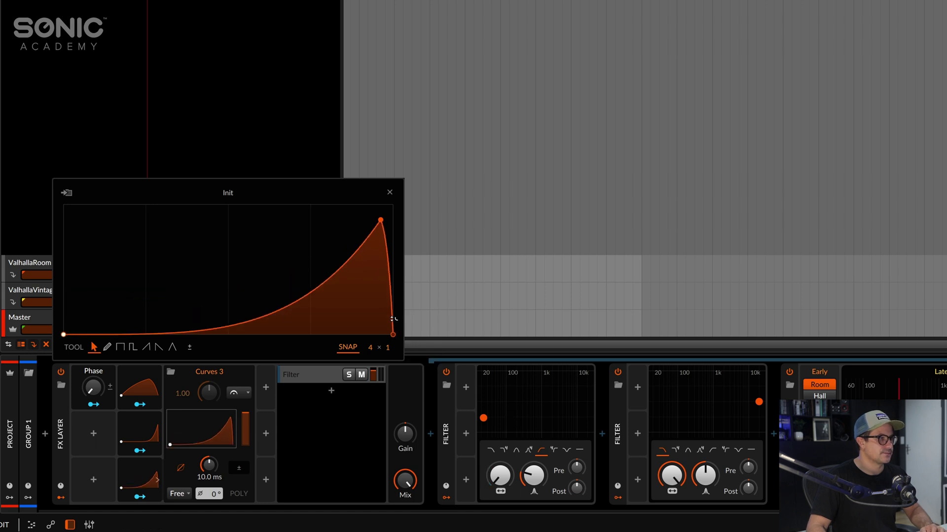
double_click(82, 338, "alt")
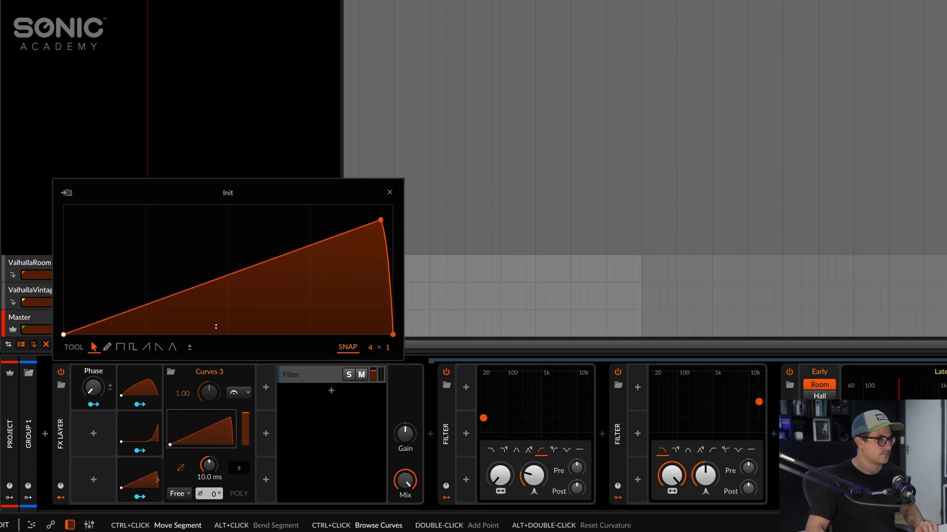
left_click_drag(214, 328, 236, 290)
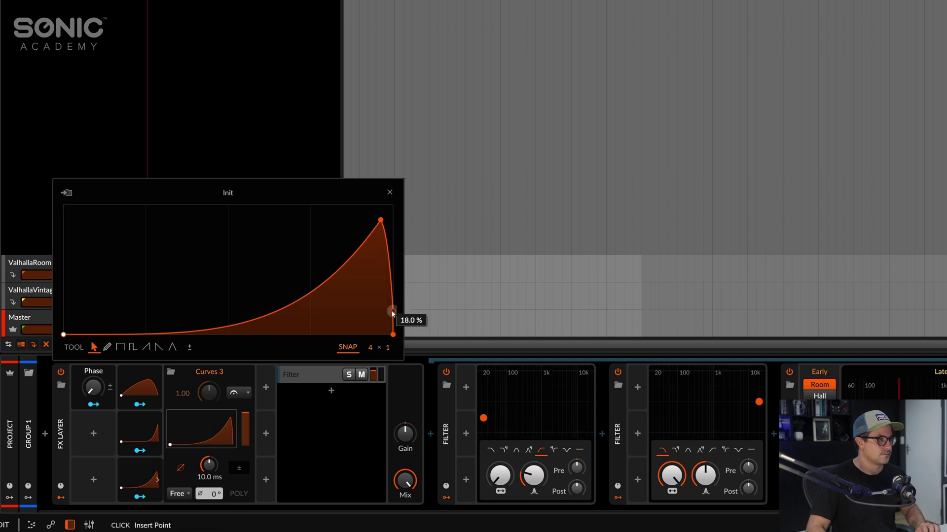
left_click_drag(381, 220, 374, 222)
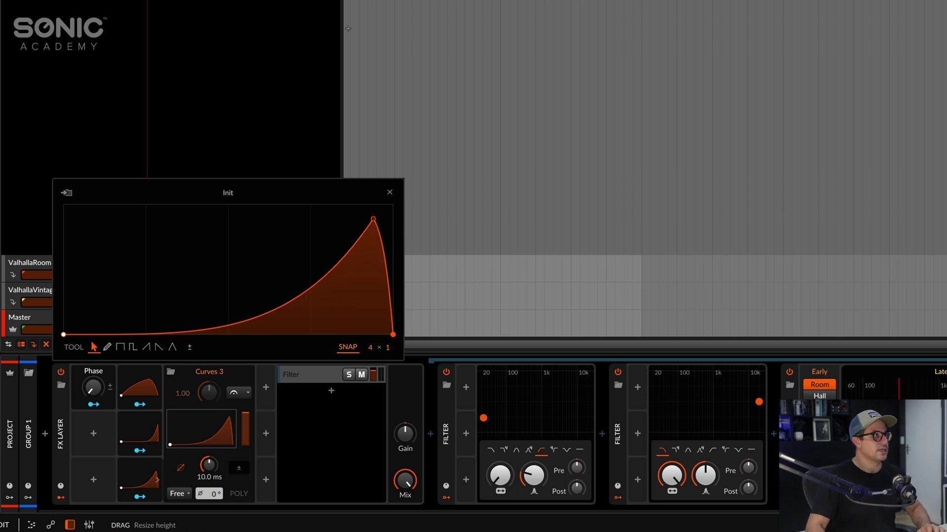
left_click(389, 193)
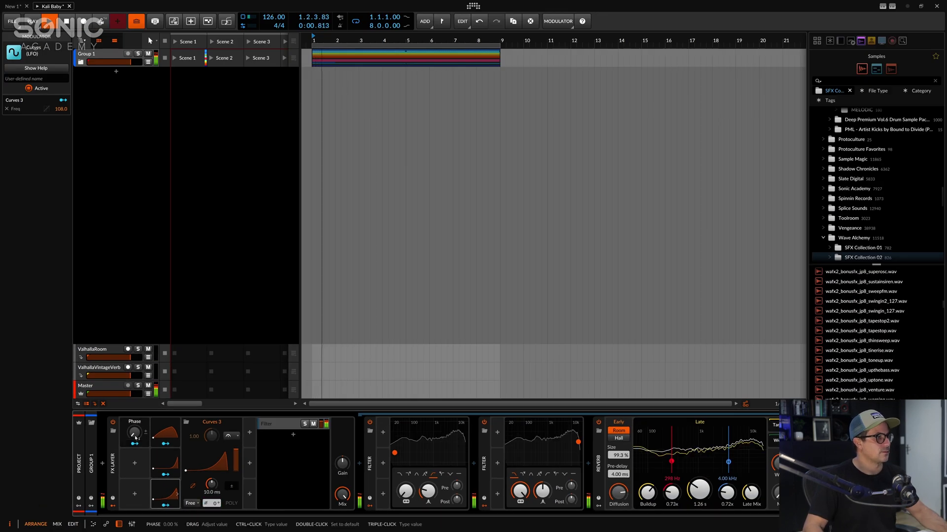
Sweep the Phase macro during playback to audition the three Curves modulations together, and stop playback.
left_click_drag(136, 437, 135, 387)
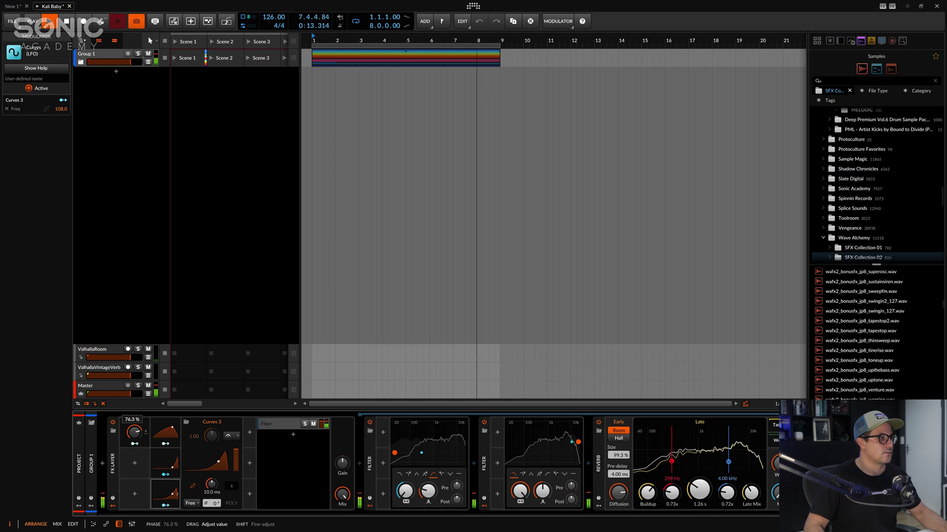
left_click_drag(136, 432, 136, 433)
key("space")
Bend the rising segment of the Curves 1 curve into a gentle exponential ramp up to its peak.
left_click(177, 494)
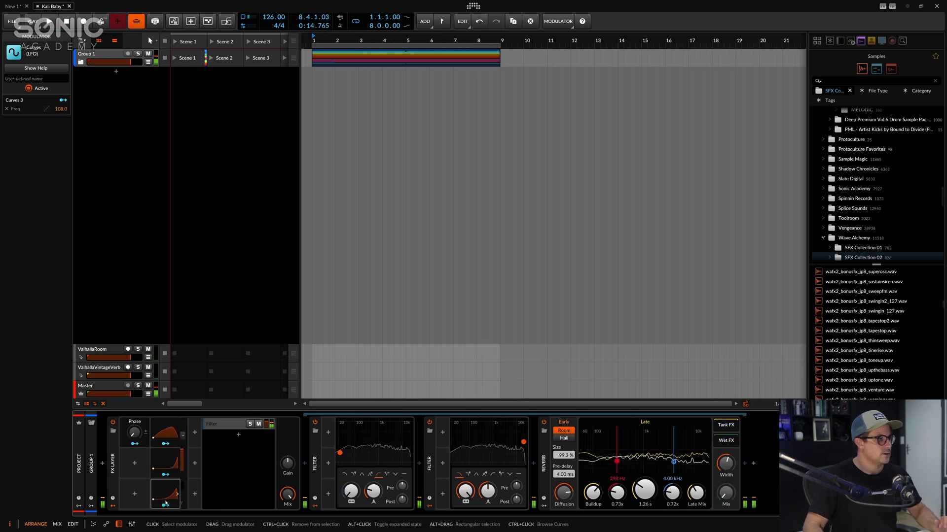
left_click(177, 432)
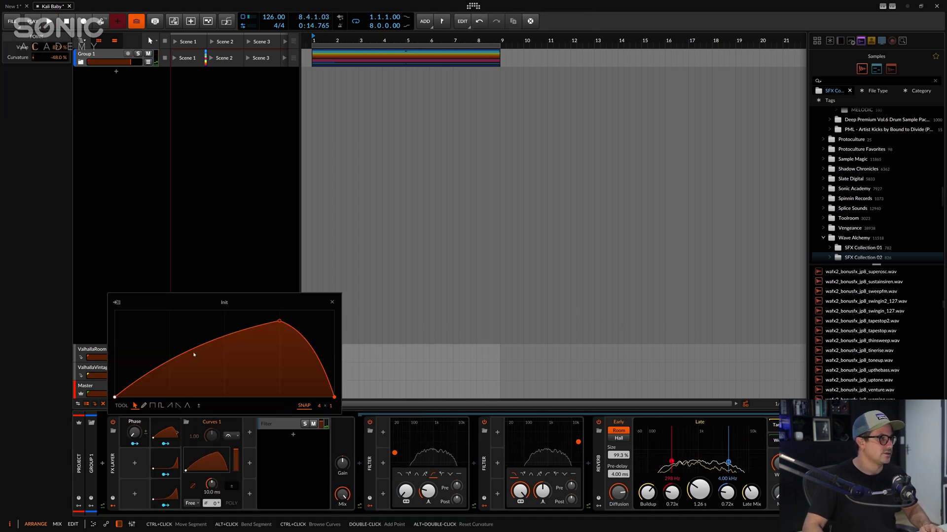
left_click_drag(193, 355, 217, 371)
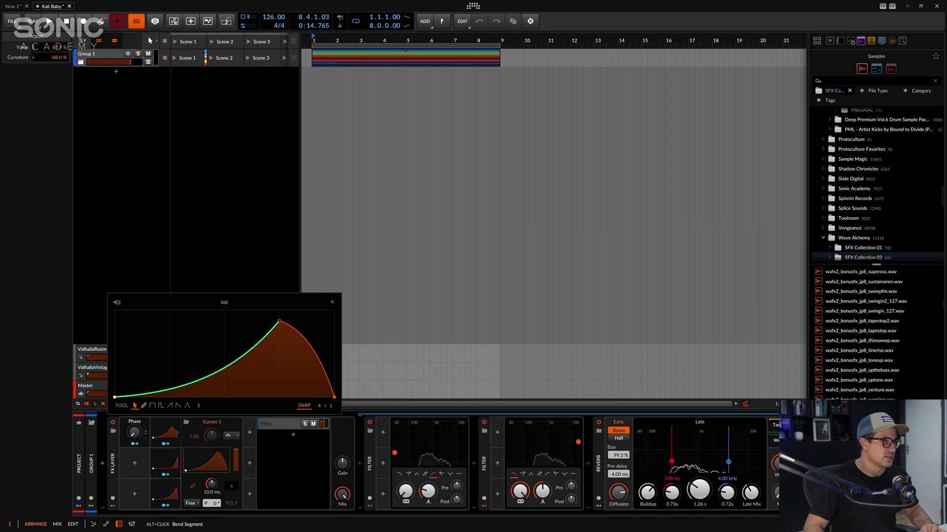
Flatten the rising segment of the Curves 3 curve so that it climbs earlier and more gradually to its peak.
left_click(176, 491)
left_click(229, 470)
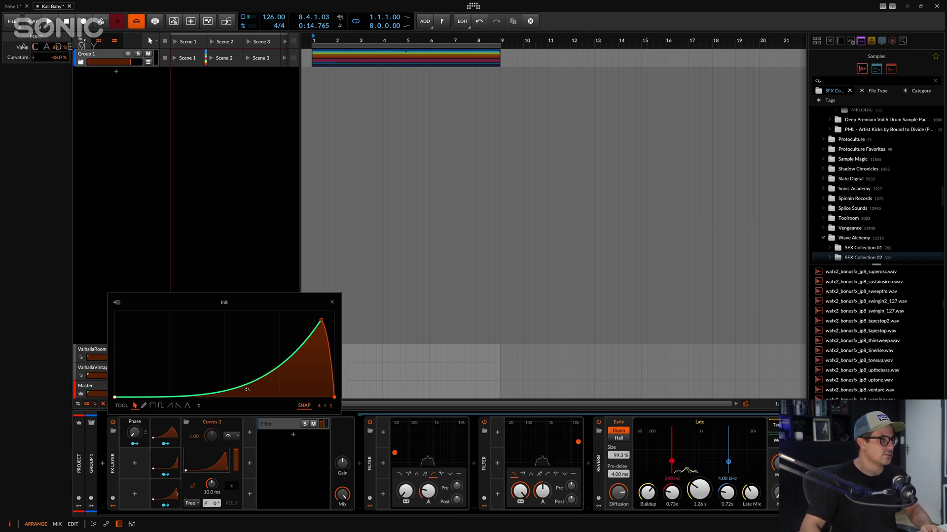
left_click_drag(246, 386, 246, 361)
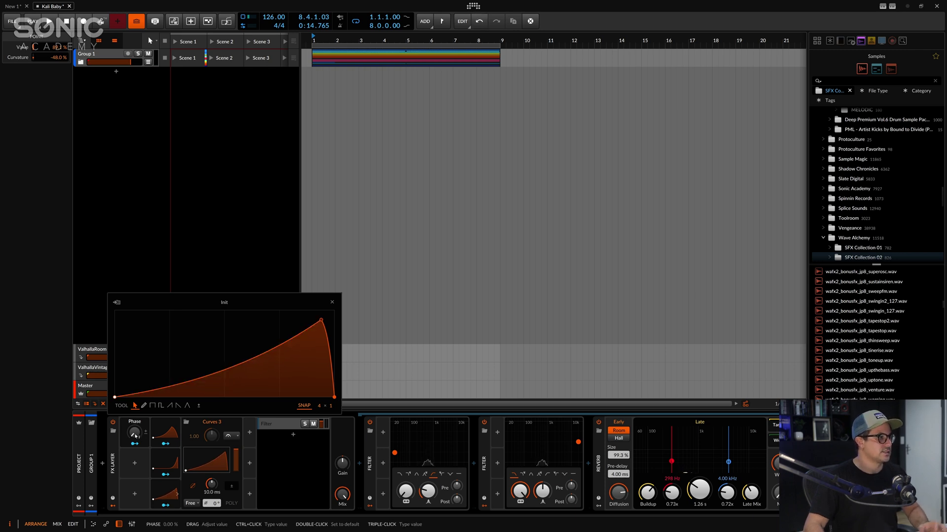
Play the loop briefly from bar 1 to audition the reshaped curves, and close the curve editor.
key("space")
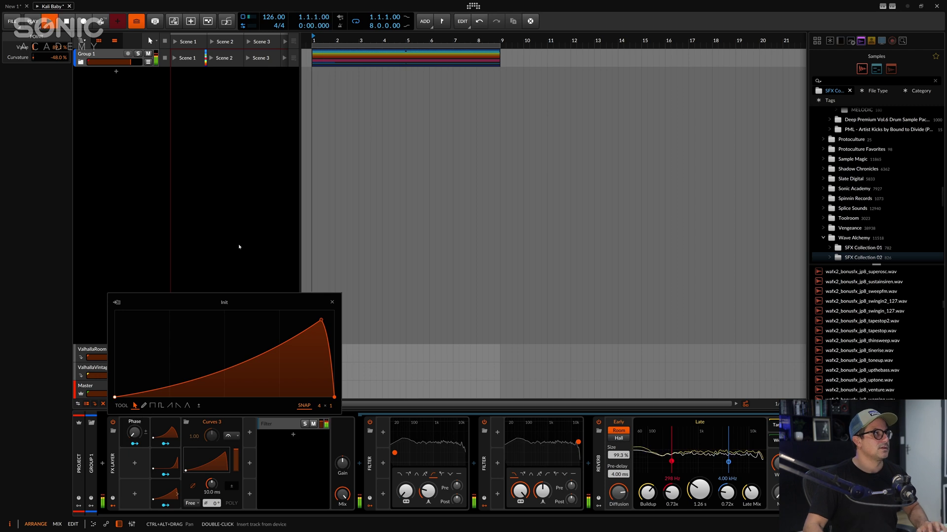
key("space")
left_click(291, 141)
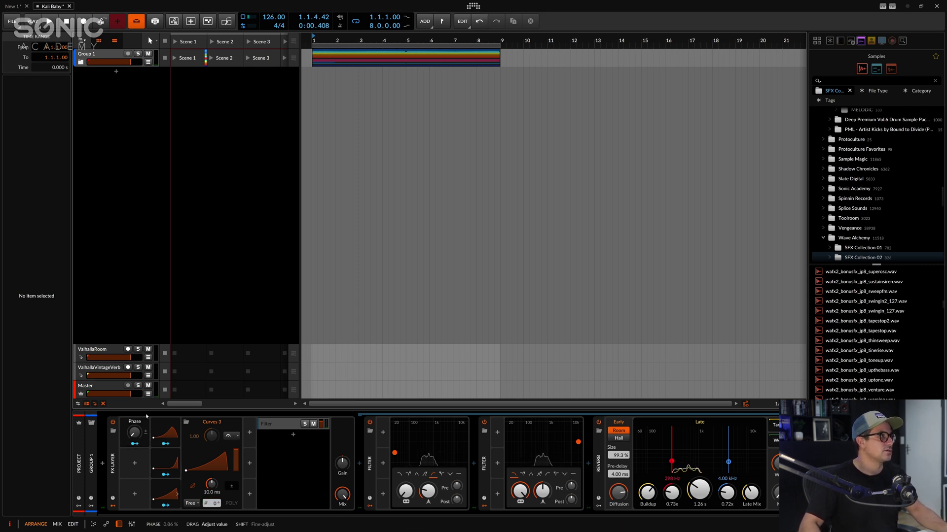
Show Group 1's automation lane for the Phase macro, and rename the macro as FX.
left_click(148, 62)
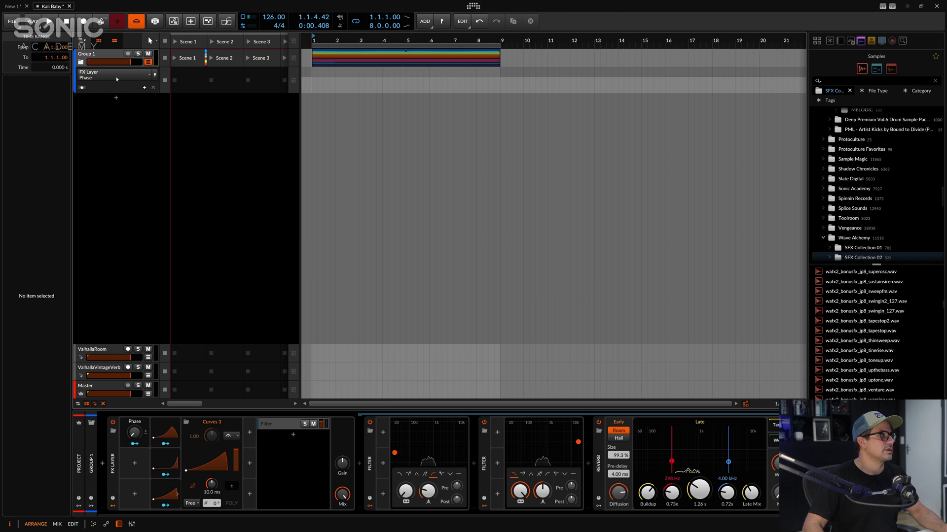
double_click(142, 421)
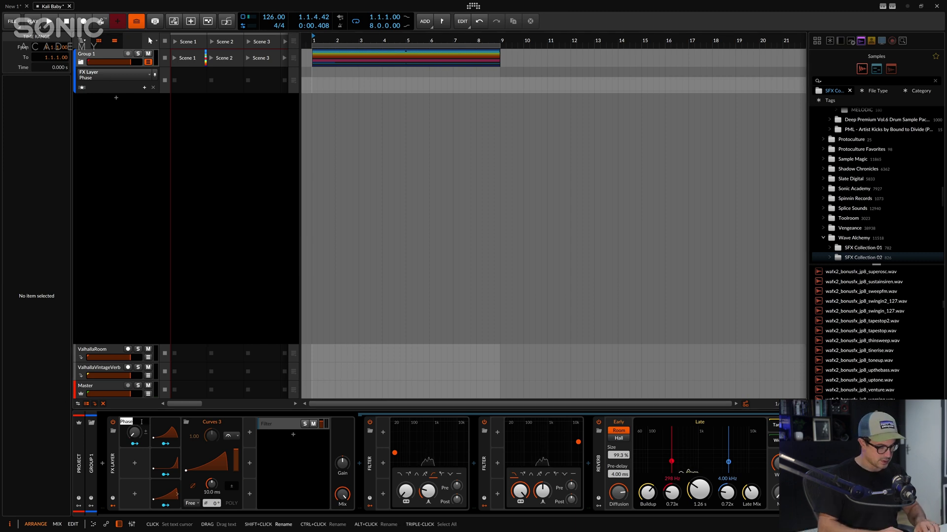
type("FX")
key("Return")
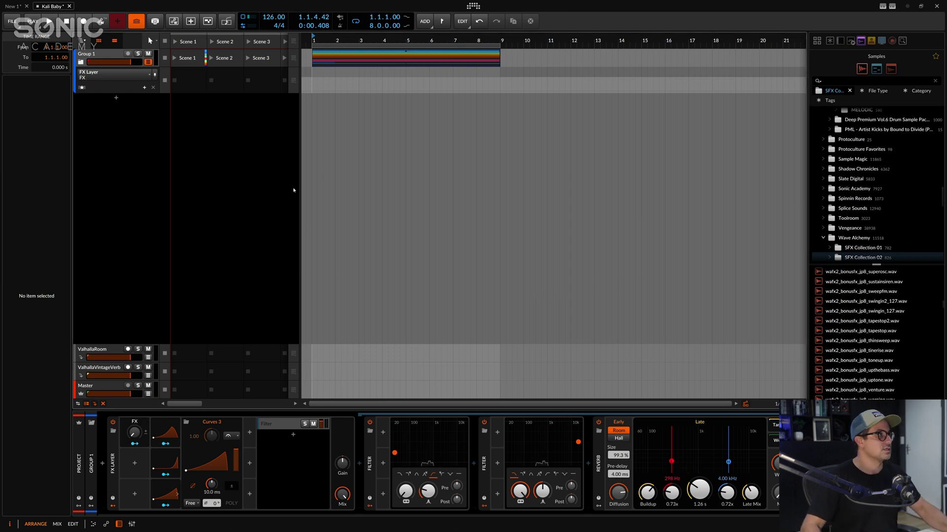
Automate the FX macro to curve from 0% at bar 5 up to 100% at bar 9 and drop to 0%, with playback starting at bar 5.
left_click(400, 91)
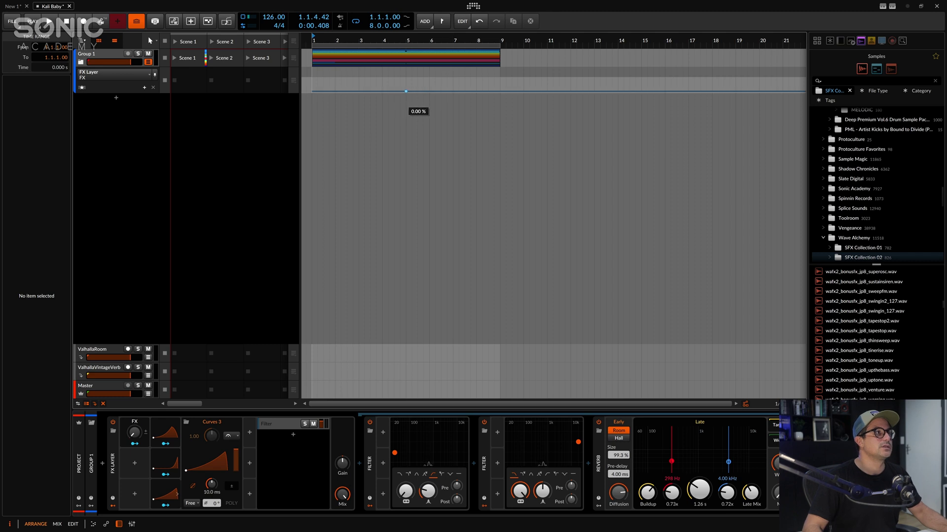
left_click(406, 91)
left_click_drag(501, 92, 500, 86)
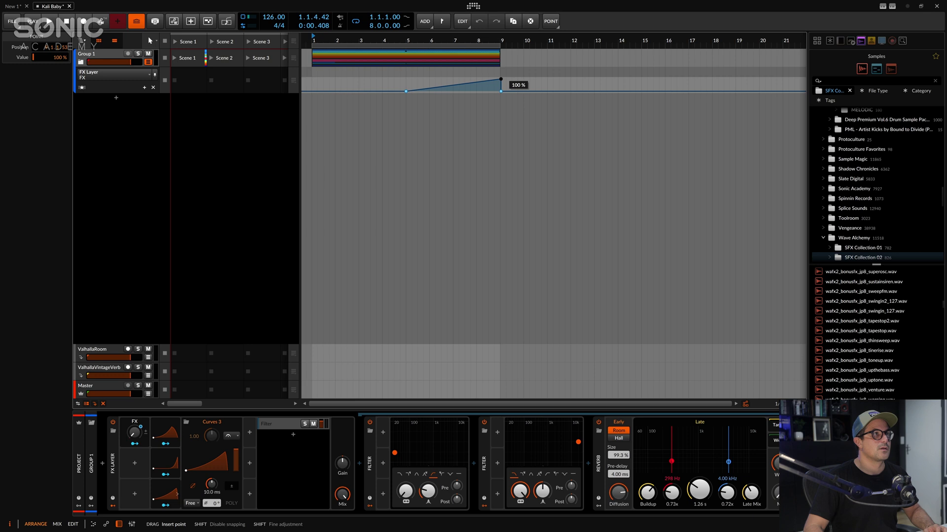
left_click(500, 91)
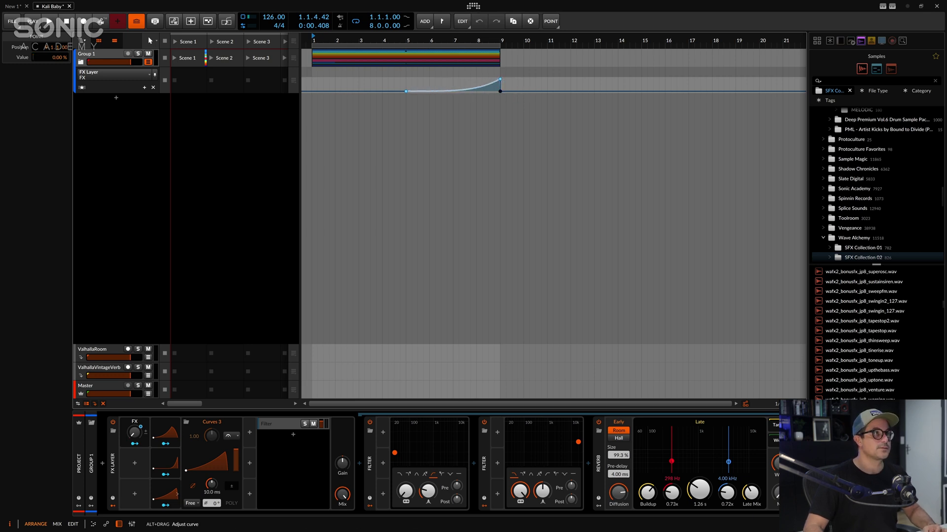
double_click(407, 38)
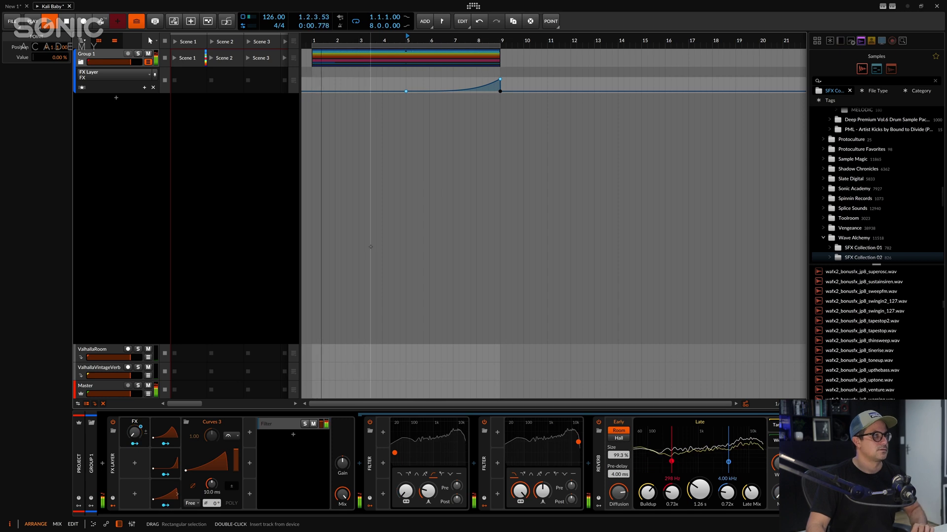
Extend the FX automation ramp by moving its 0% starting point to bar 1.
left_click(176, 462)
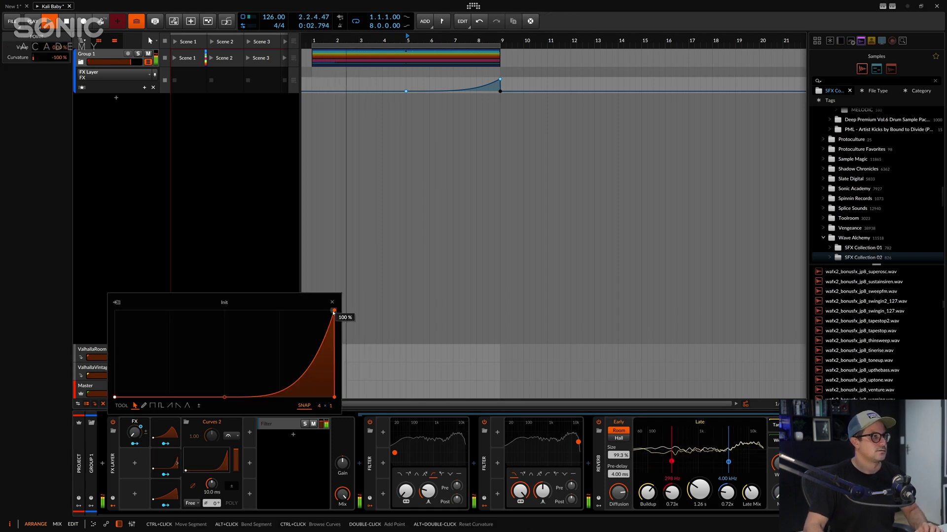
left_click_drag(405, 91, 311, 91)
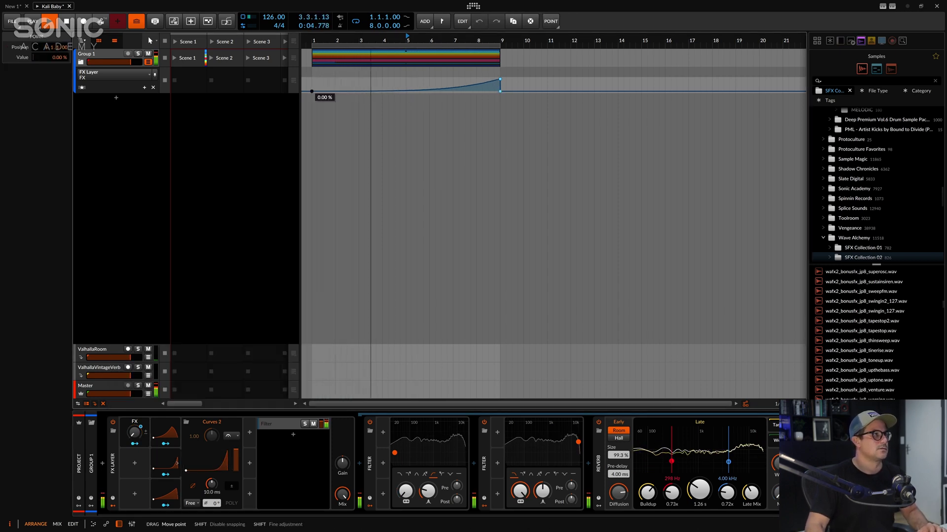
Soften the rising second half of the Curves 2 curve to a curvature of -40%, and close the curve editor.
left_click(166, 467)
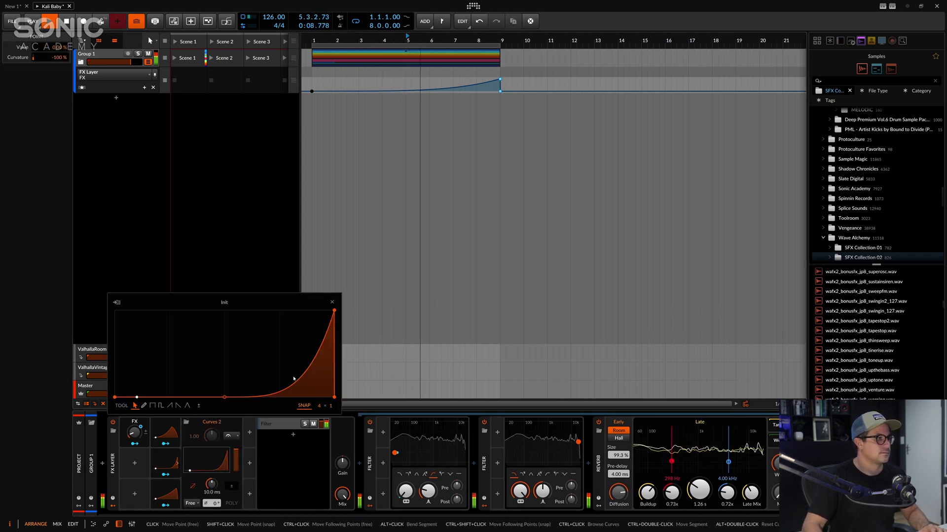
left_click_drag(291, 388, 291, 368)
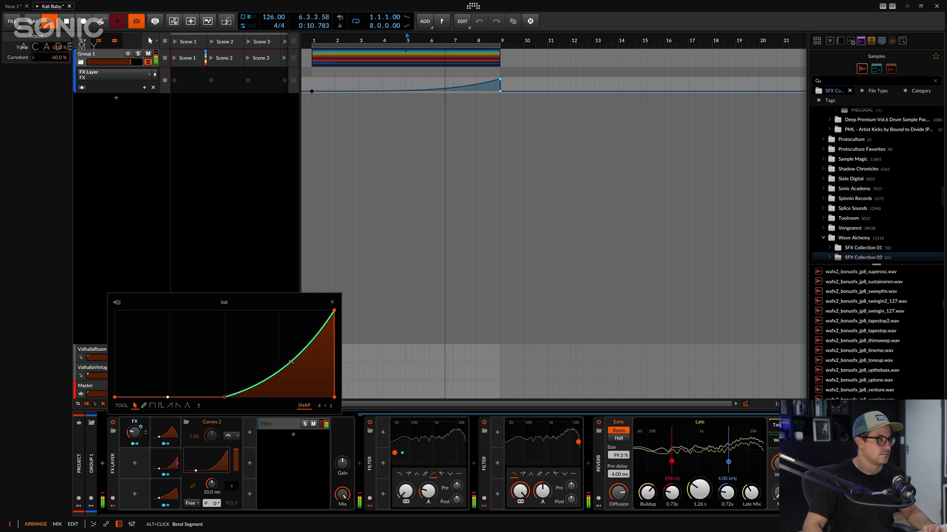
mouse_move(224, 397)
left_mouse_down()
mouse_move(177, 397)
mouse_move(224, 397)
left_mouse_up()
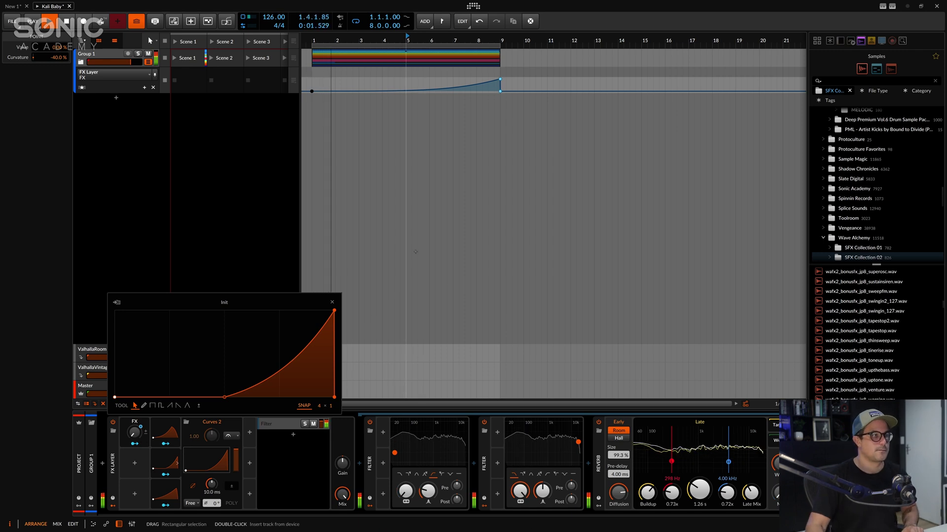
left_click(442, 281)
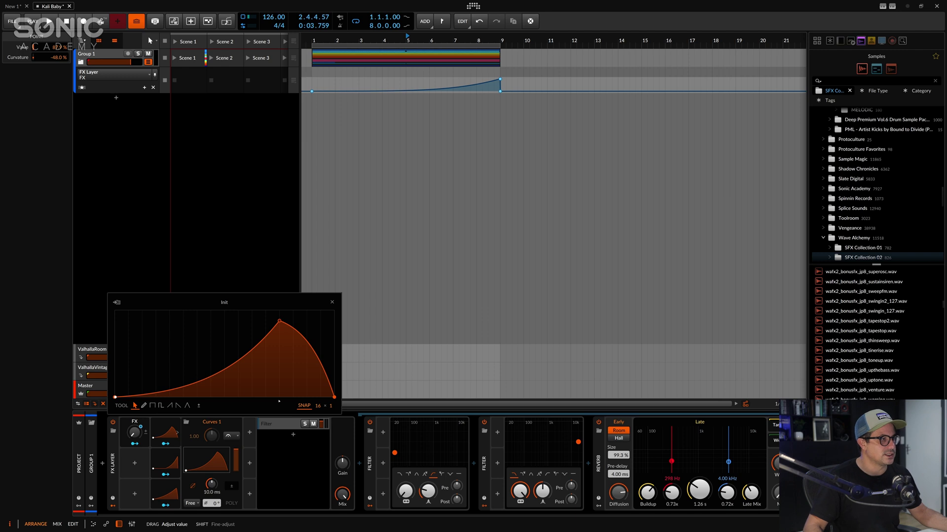
Flatten the Curves 1 curve to zero and draw an irregular pattern of square steps across it, rising to full height at the end.
left_click_drag(157, 394, 161, 397)
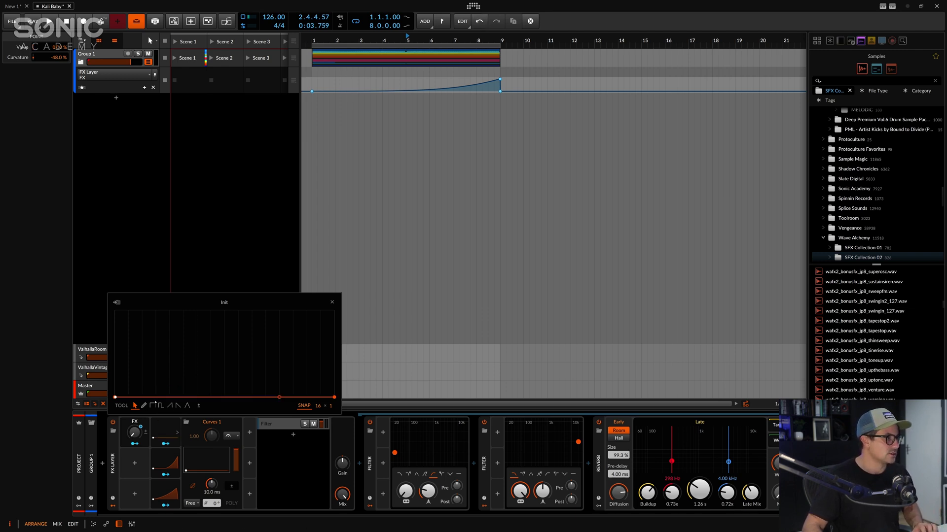
left_click(152, 405)
left_click(167, 377)
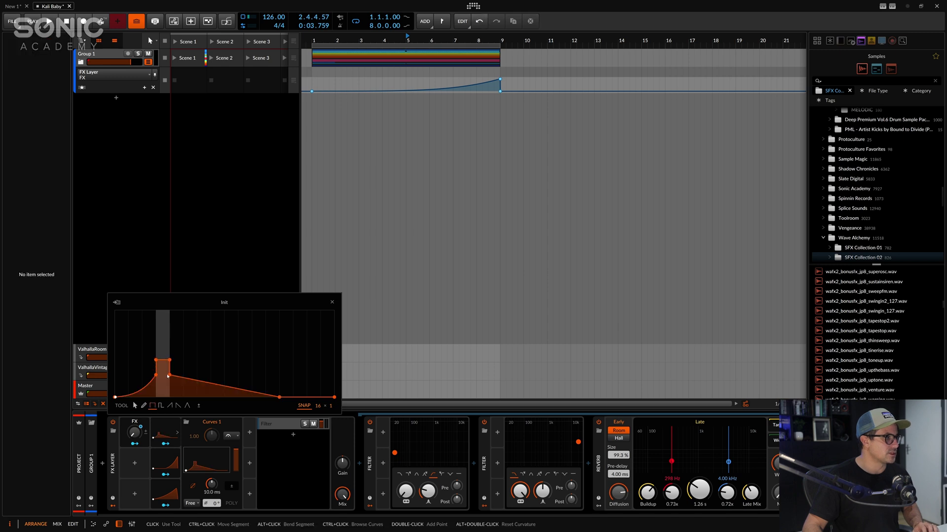
mouse_move(167, 376)
left_mouse_down()
mouse_move(219, 367)
mouse_move(276, 378)
mouse_move(306, 342)
mouse_move(330, 334)
mouse_move(333, 311)
left_mouse_up()
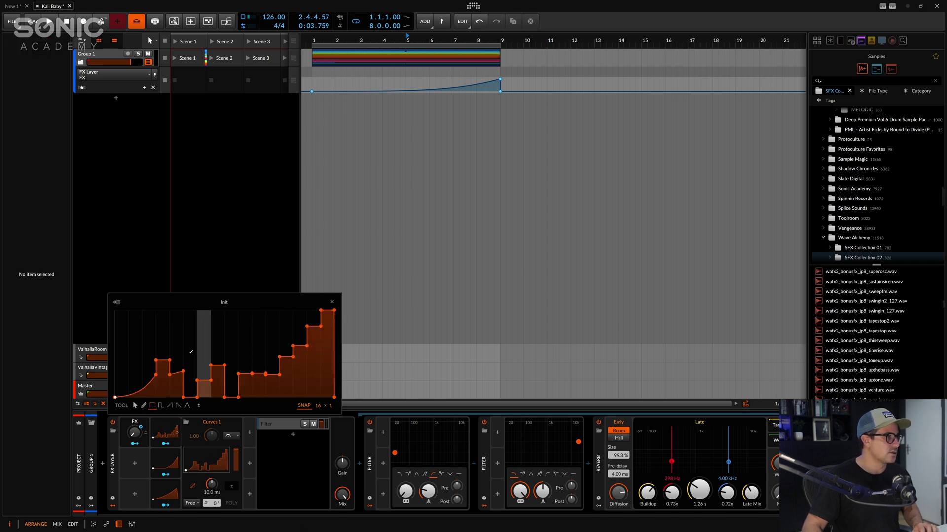
left_click_drag(135, 348, 134, 334)
left_click(204, 346)
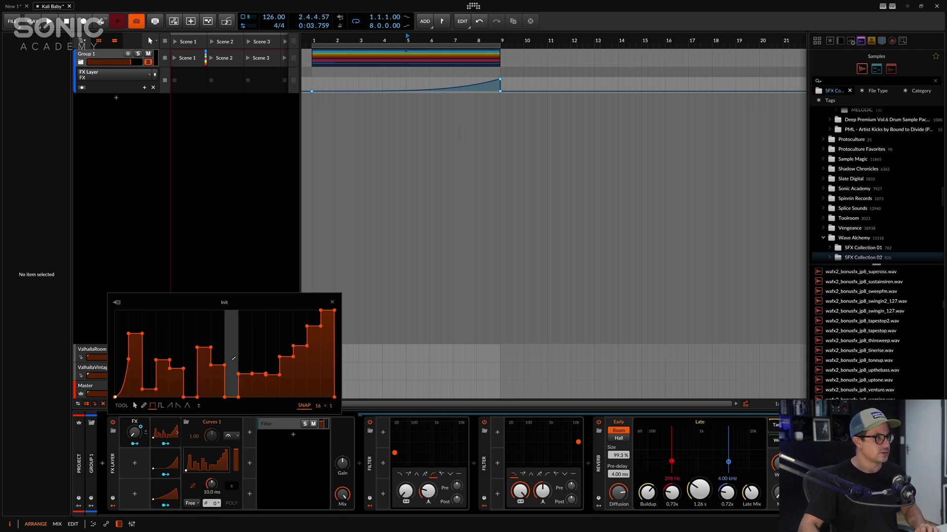
left_click(259, 362)
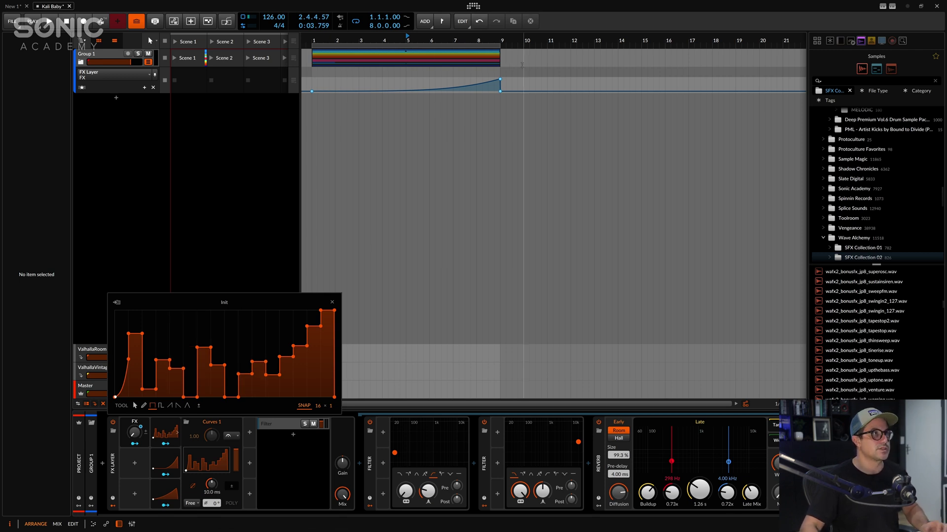
Straighten the FX automation into a linear ramp from 0% at bar 1 to bar 9, and play it from bar 1.
left_click(450, 86)
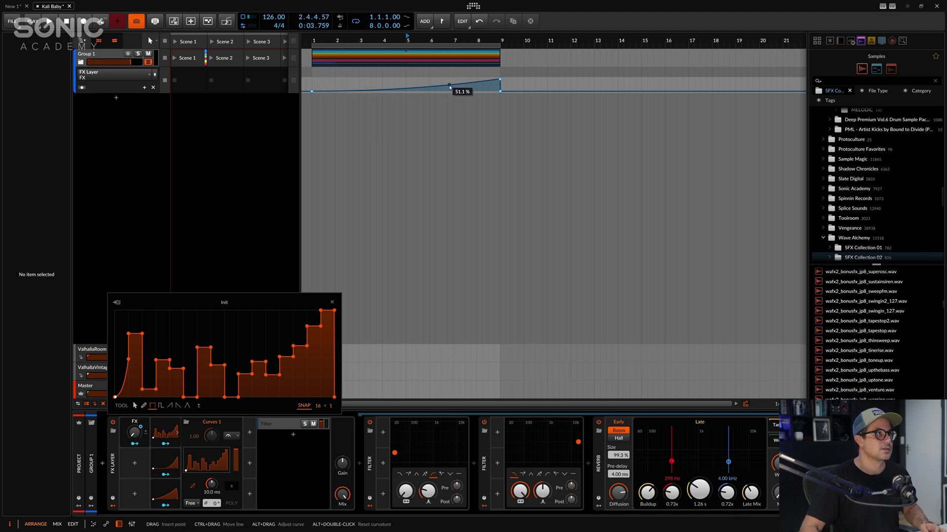
left_click_drag(449, 86, 411, 86)
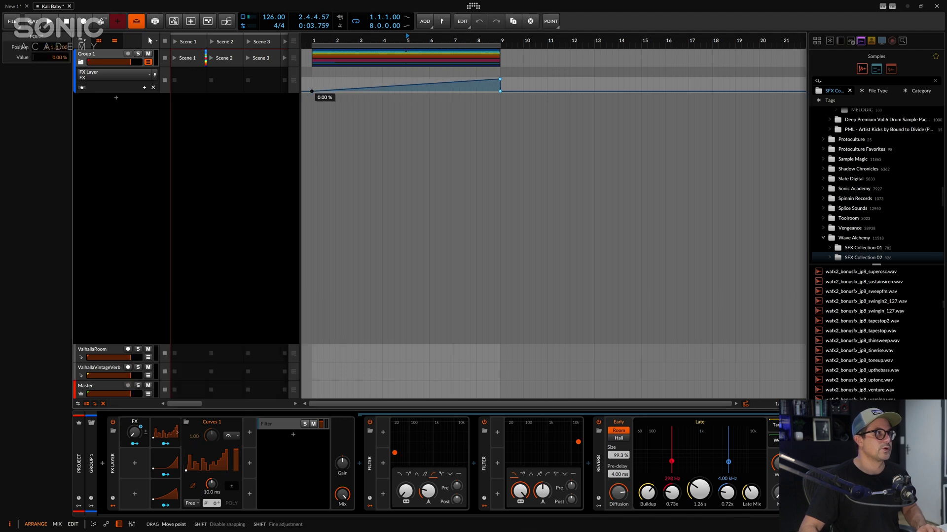
left_click_drag(312, 91, 312, 92)
key("space")
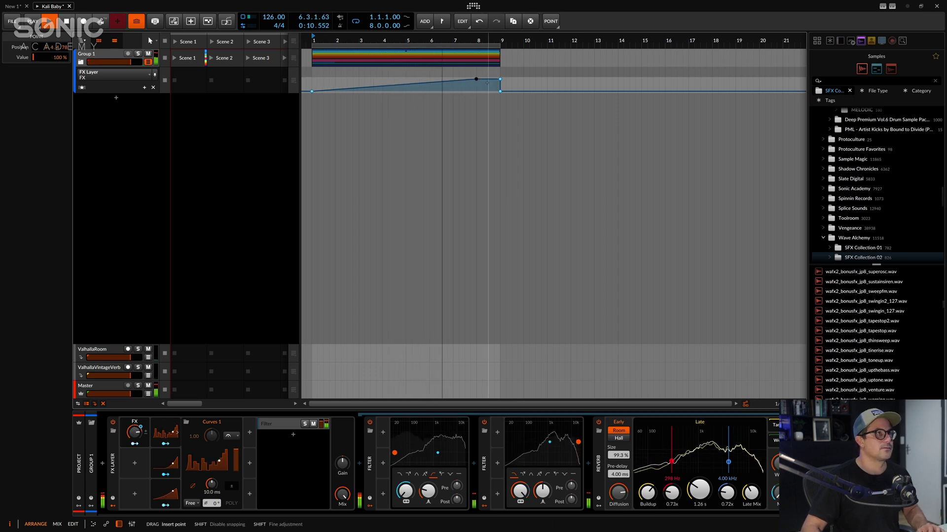
Drop the FX automation from 100% to 0% just before bar 8, and select a time range across the lane ending at 9.4.1.00.
left_click_drag(475, 80, 476, 91)
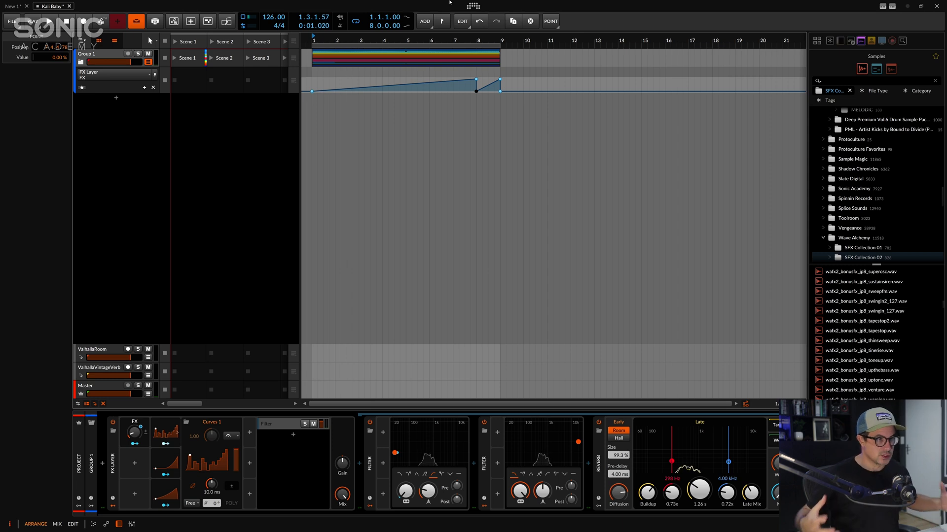
left_click_drag(515, 67, 355, 108)
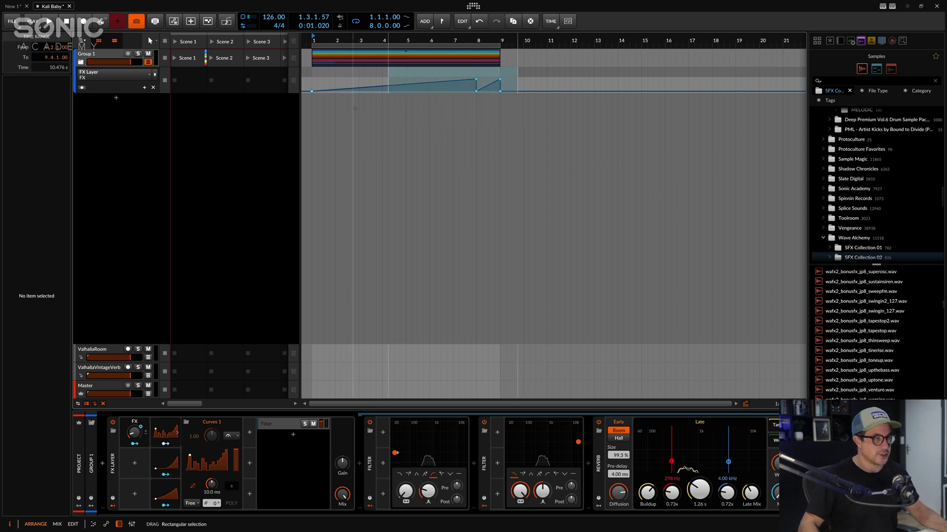